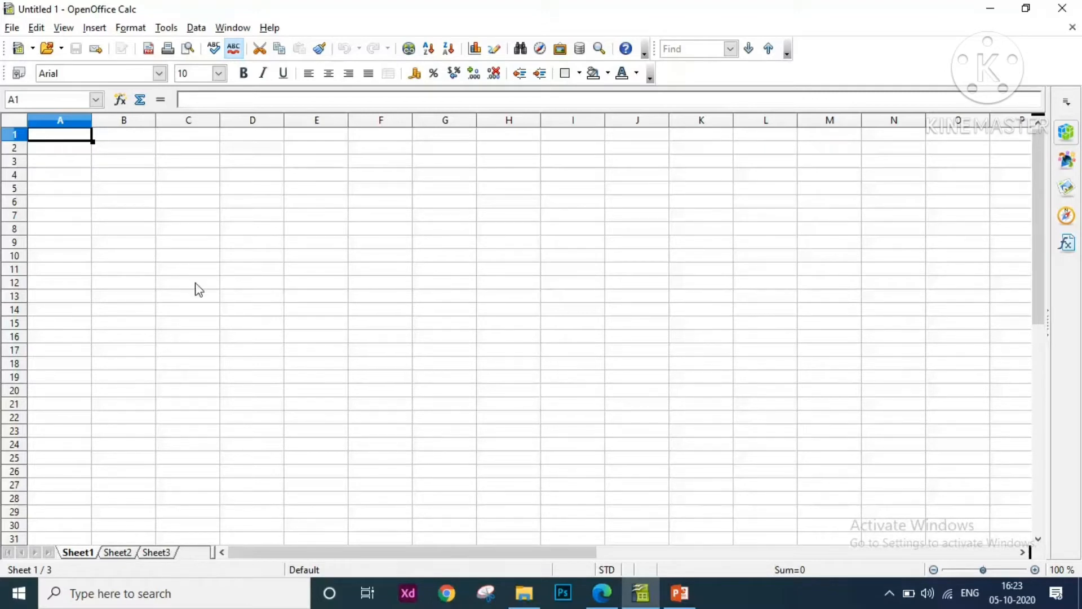
# Step: Insert four new sheets after the current sheet, Sheet1
pyautogui.click(94, 27)
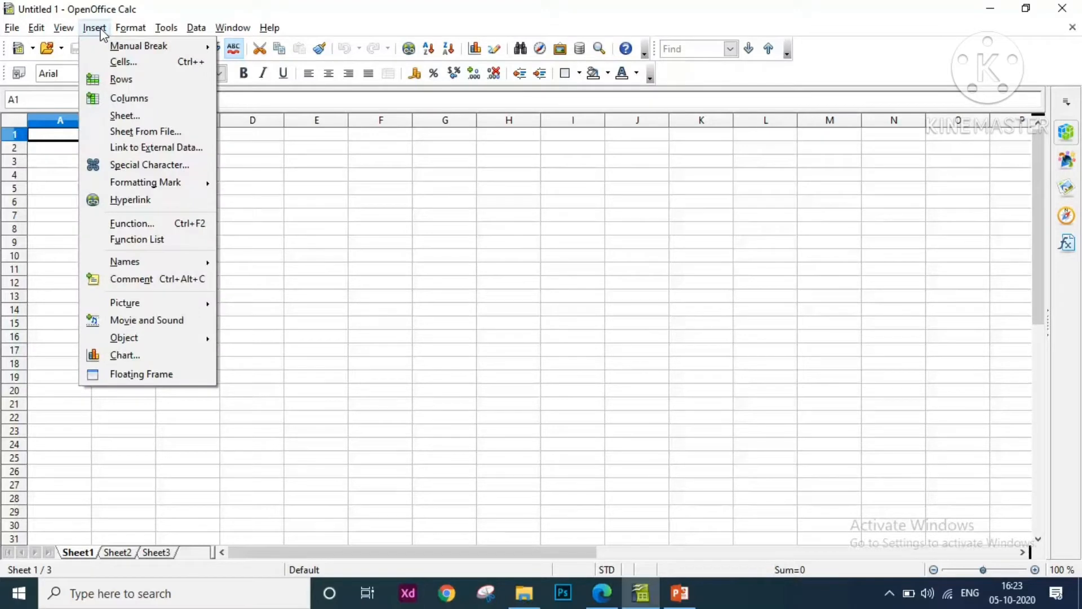
pyautogui.click(137, 116)
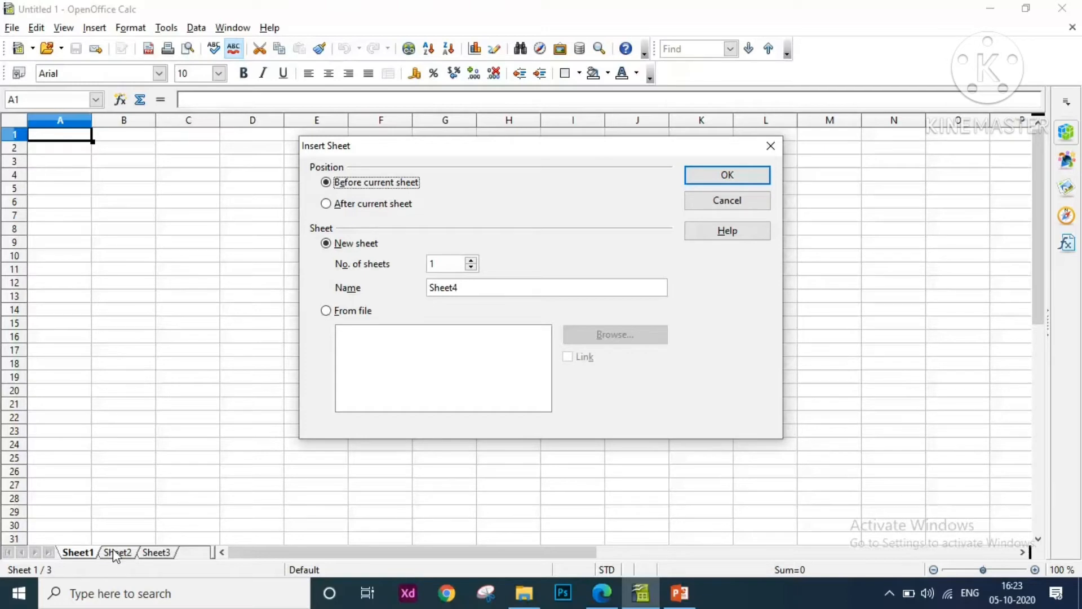
pyautogui.click(327, 205)
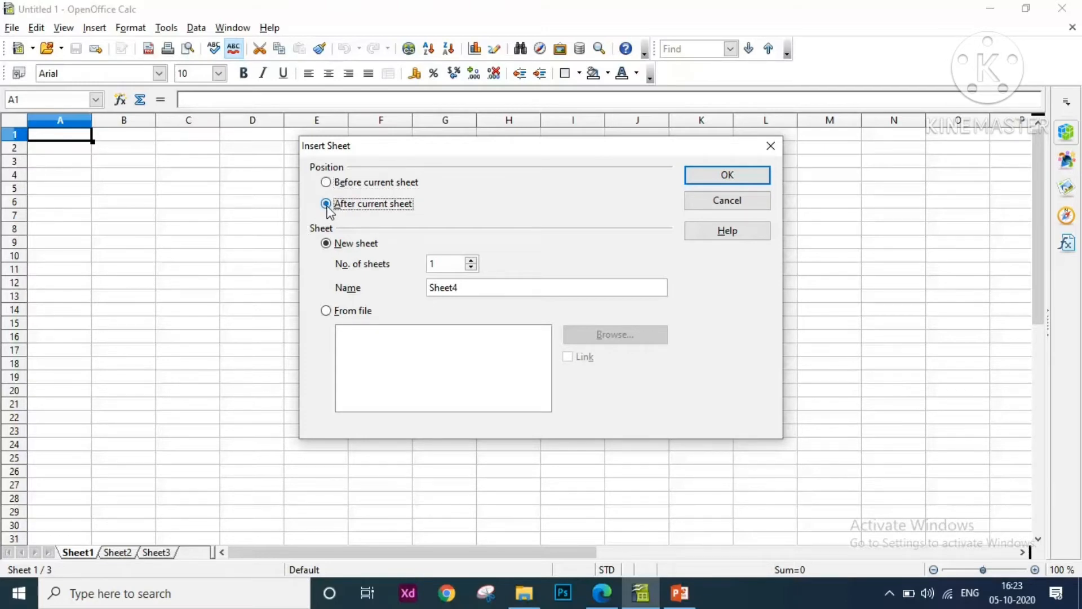
pyautogui.click(472, 261)
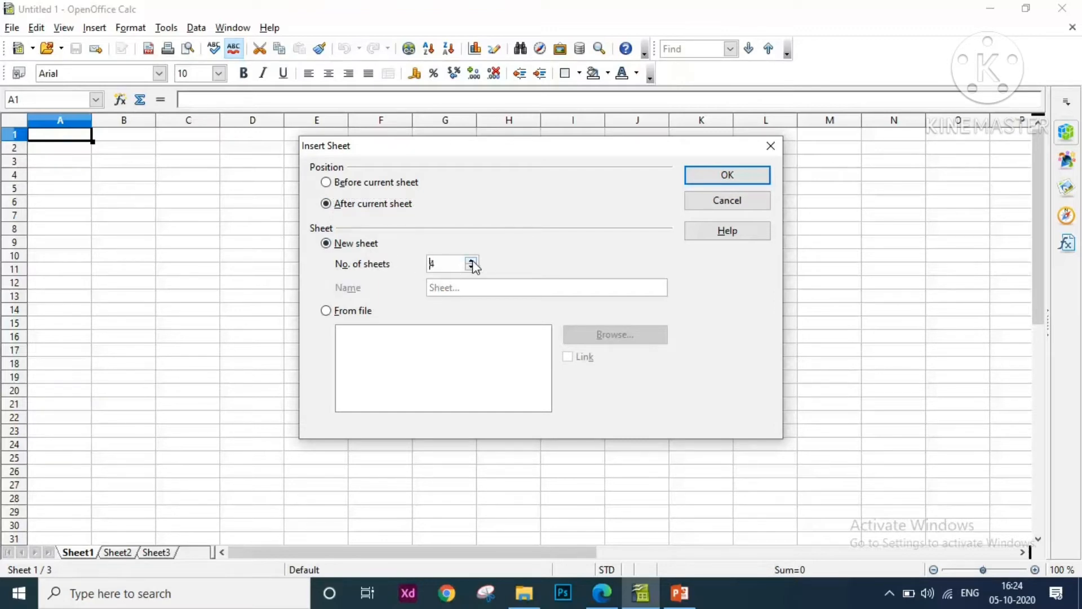
pyautogui.click(724, 182)
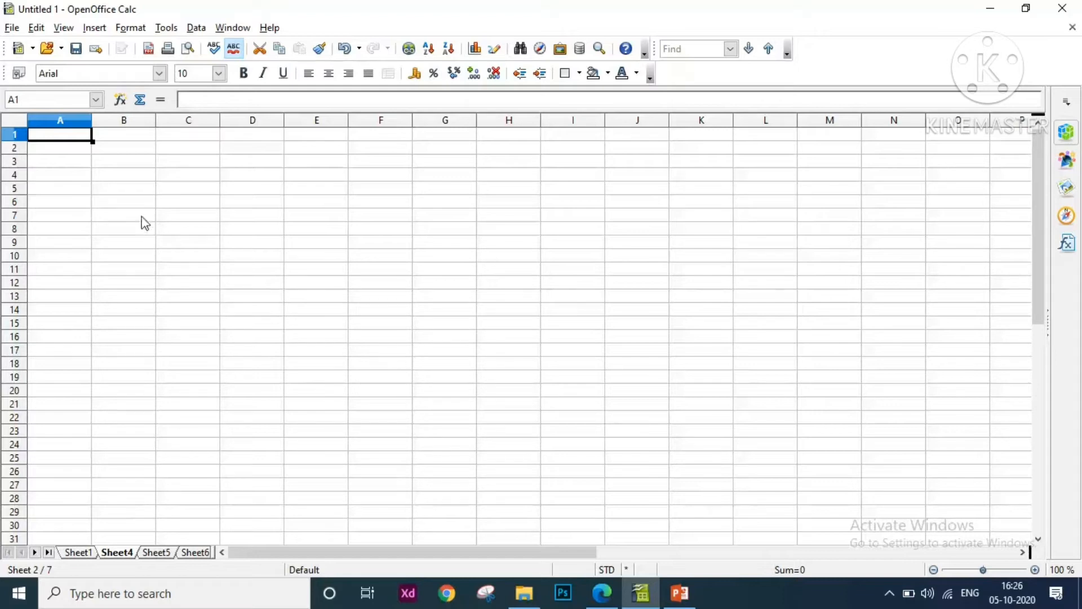
pyautogui.click(94, 28)
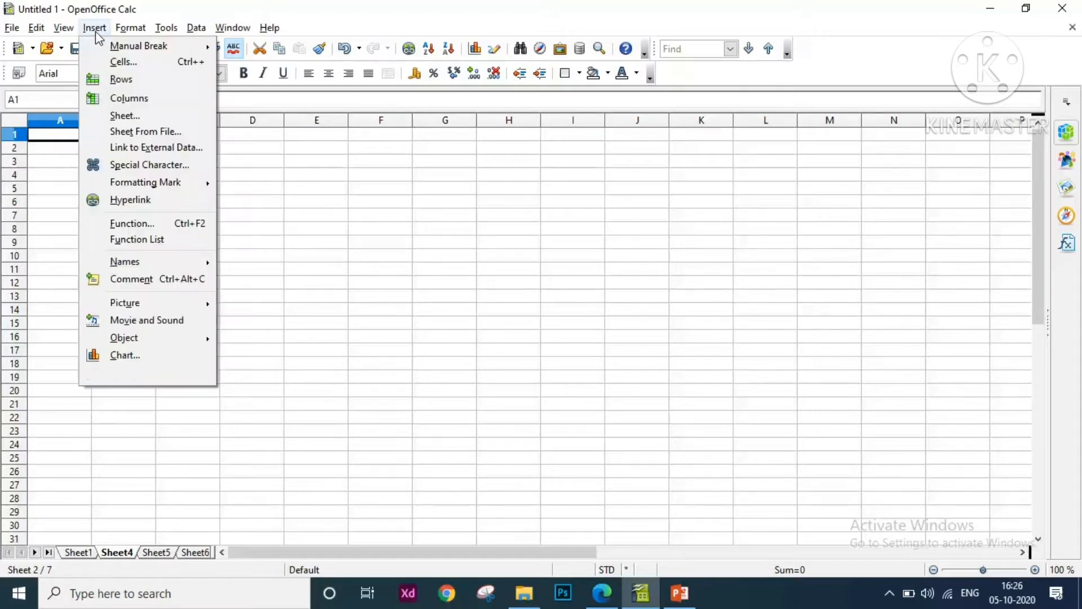
pyautogui.click(123, 116)
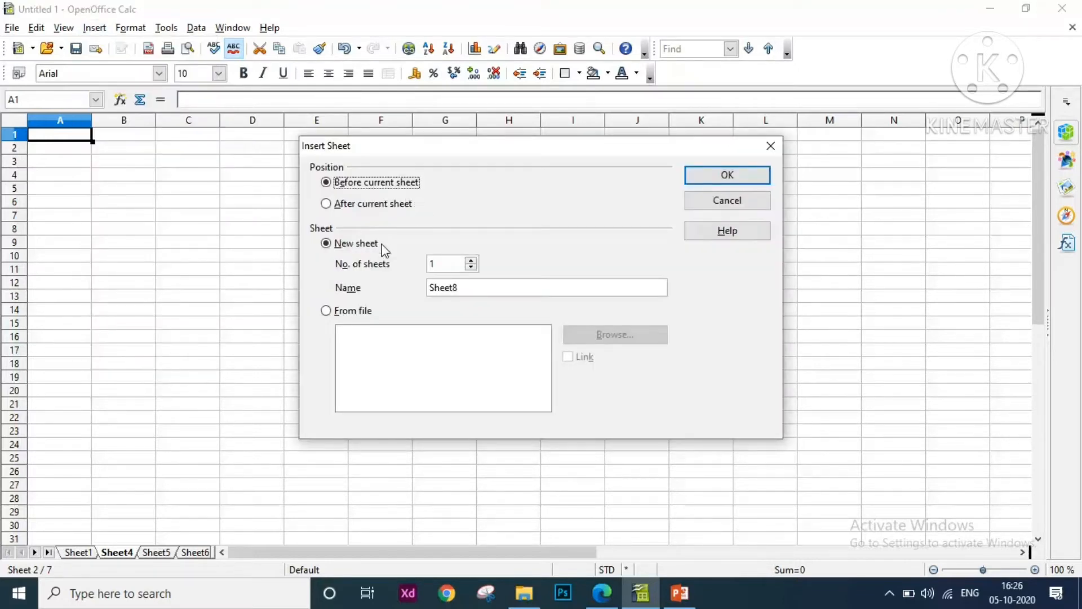
pyautogui.click(326, 311)
pyautogui.click(327, 245)
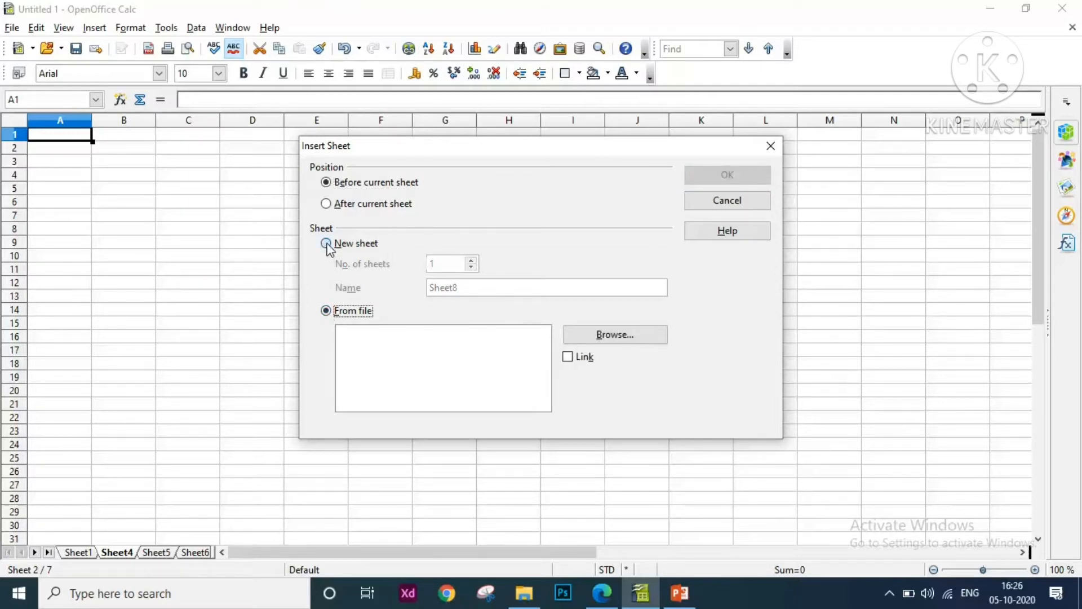
pyautogui.hotkey('alt', 'Tab')
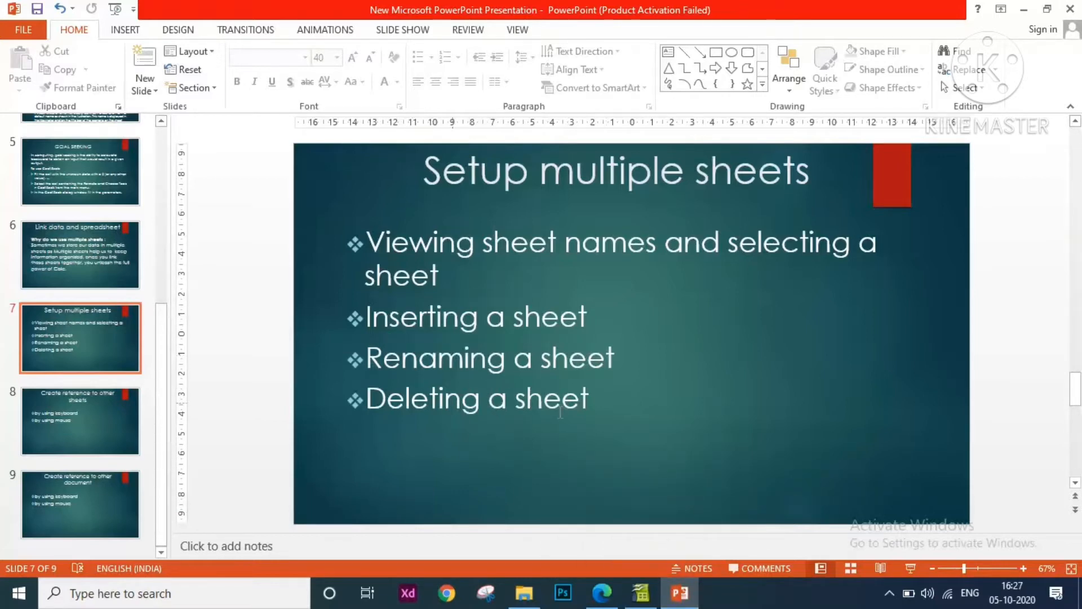
pyautogui.click(686, 587)
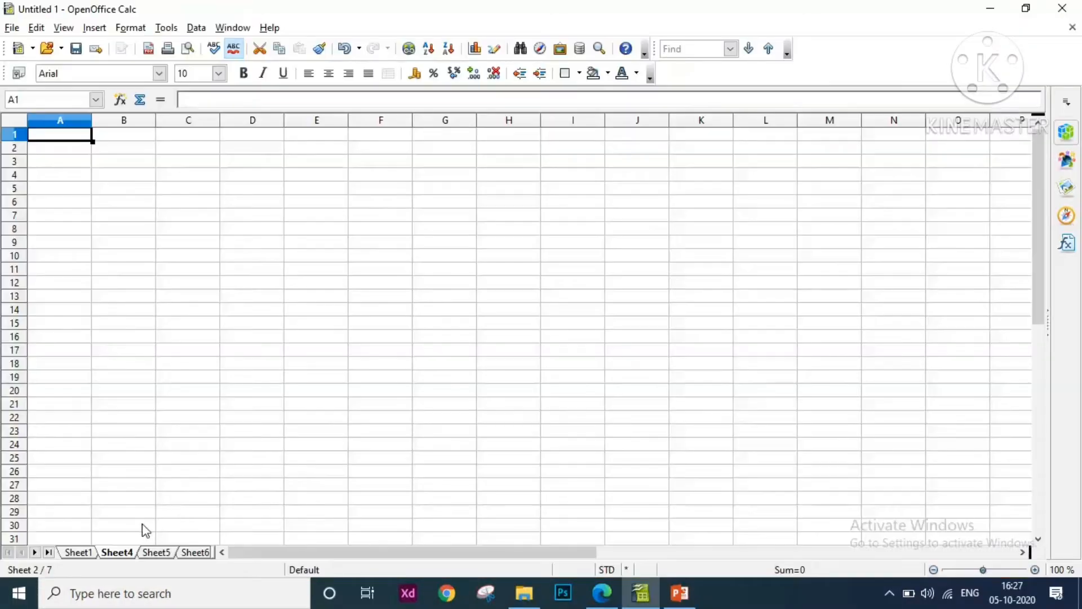
# Step: Rename Sheet4 as "student data"
pyautogui.doubleClick(118, 552)
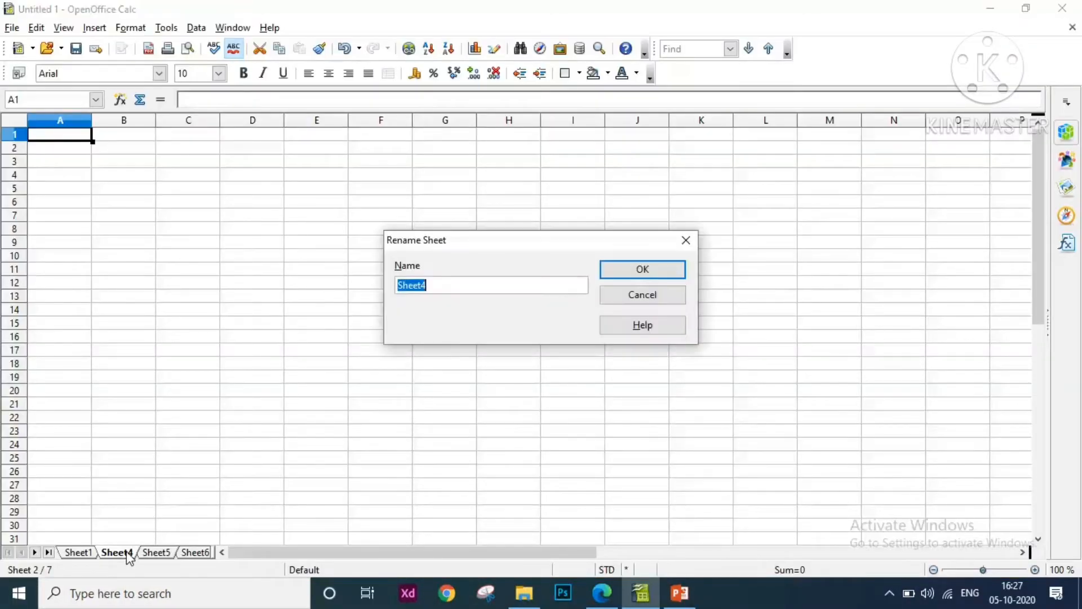
pyautogui.click(439, 291)
pyautogui.press('BackSpace')
pyautogui.press('BackSpace')
pyautogui.press('BackSpace')
pyautogui.press('BackSpace')
pyautogui.press('BackSpace')
pyautogui.press('BackSpace')
pyautogui.write('student data')
pyautogui.click(641, 270)
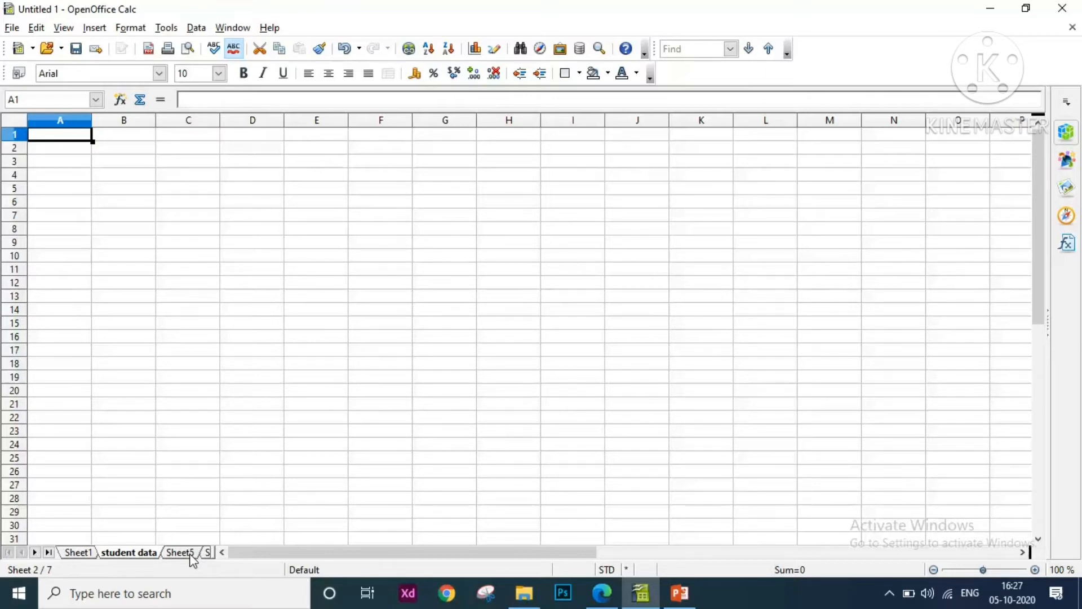
# Step: Rename Sheet2 as "marks"
pyautogui.rightClick(161, 553)
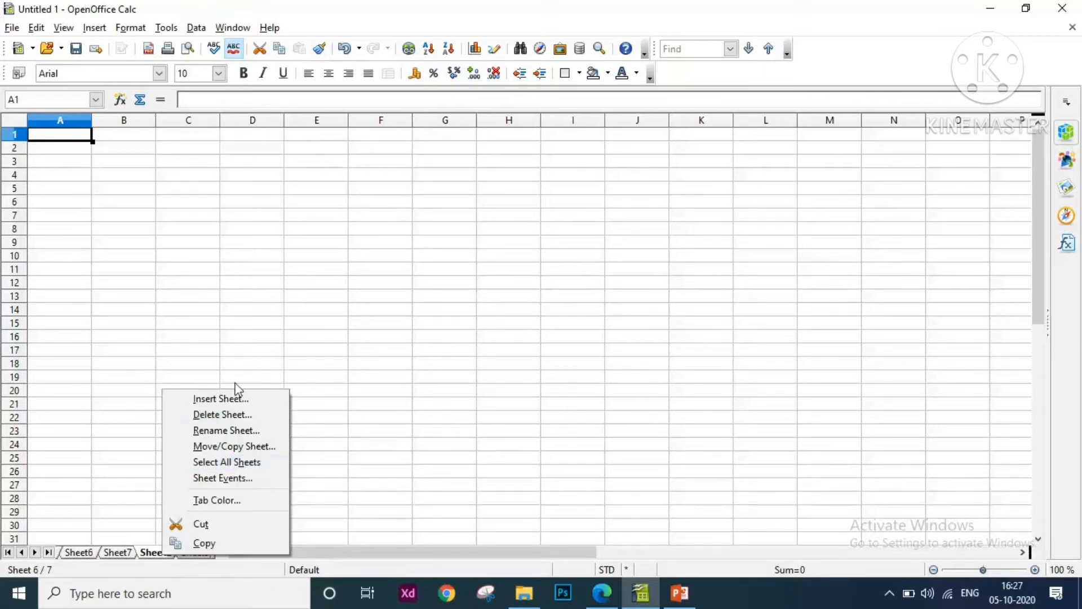
pyautogui.click(238, 430)
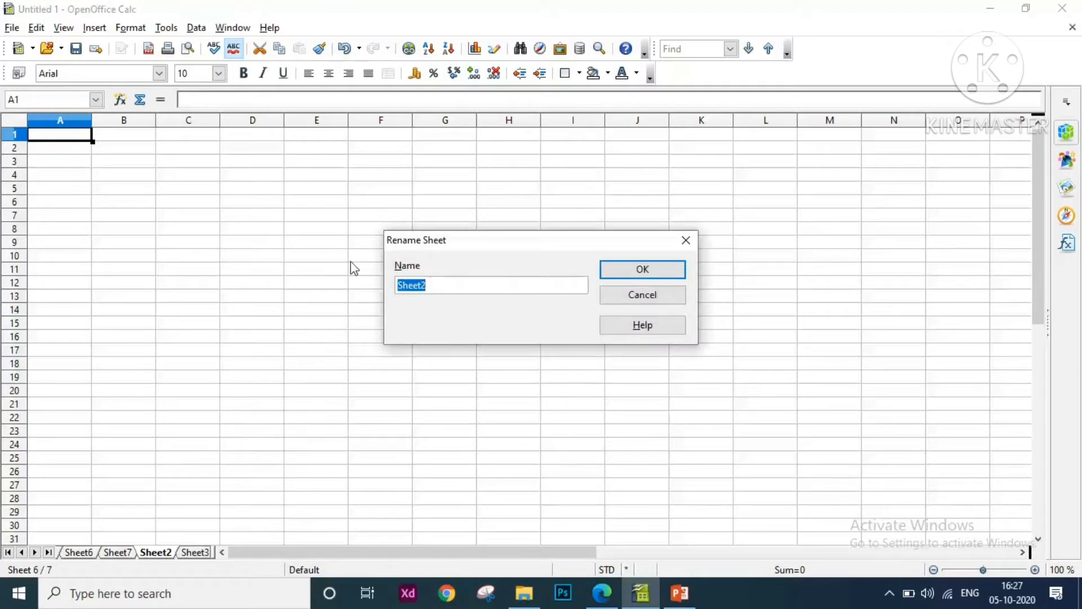
pyautogui.click(456, 282)
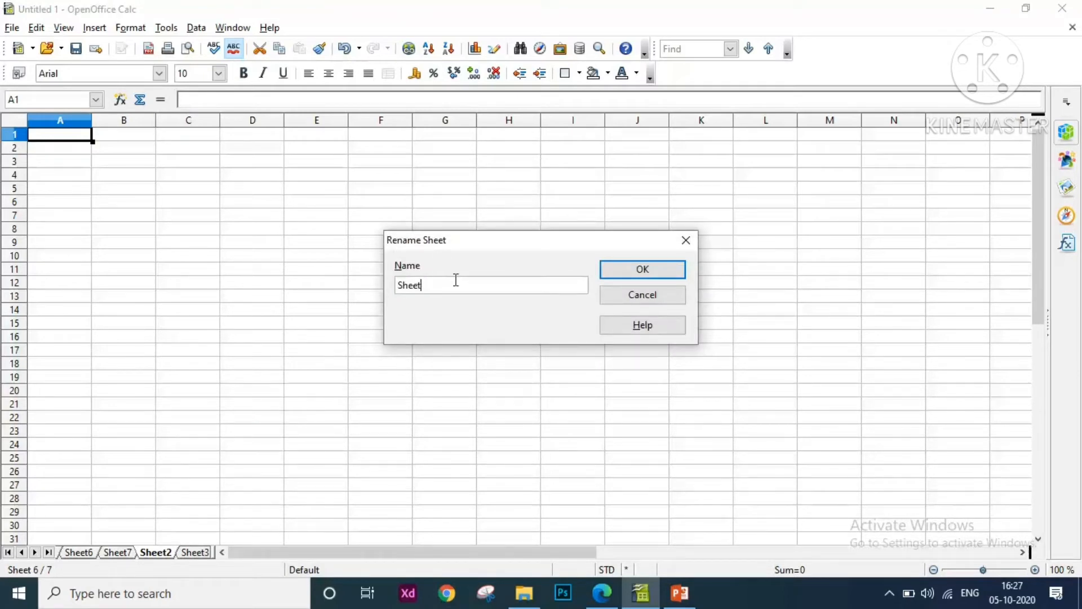
pyautogui.press('BackSpace')
pyautogui.press('BackSpace')
pyautogui.press('BackSpace')
pyautogui.press('BackSpace')
pyautogui.press('BackSpace')
pyautogui.write('marks')
pyautogui.click(640, 275)
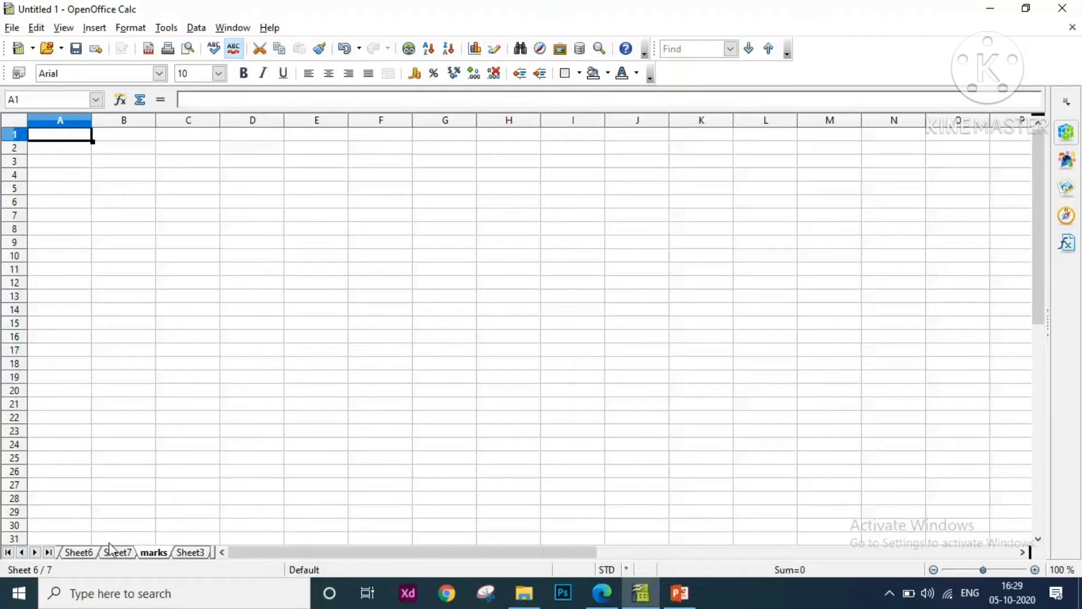
# Step: Delete the marks sheet from the workbook
pyautogui.rightClick(166, 555)
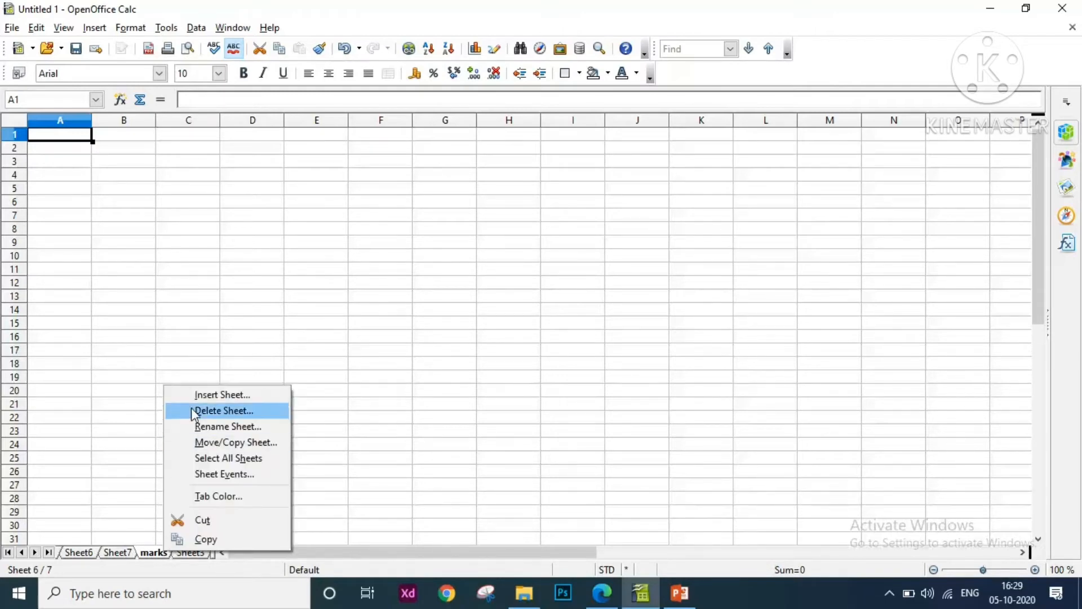
pyautogui.click(225, 411)
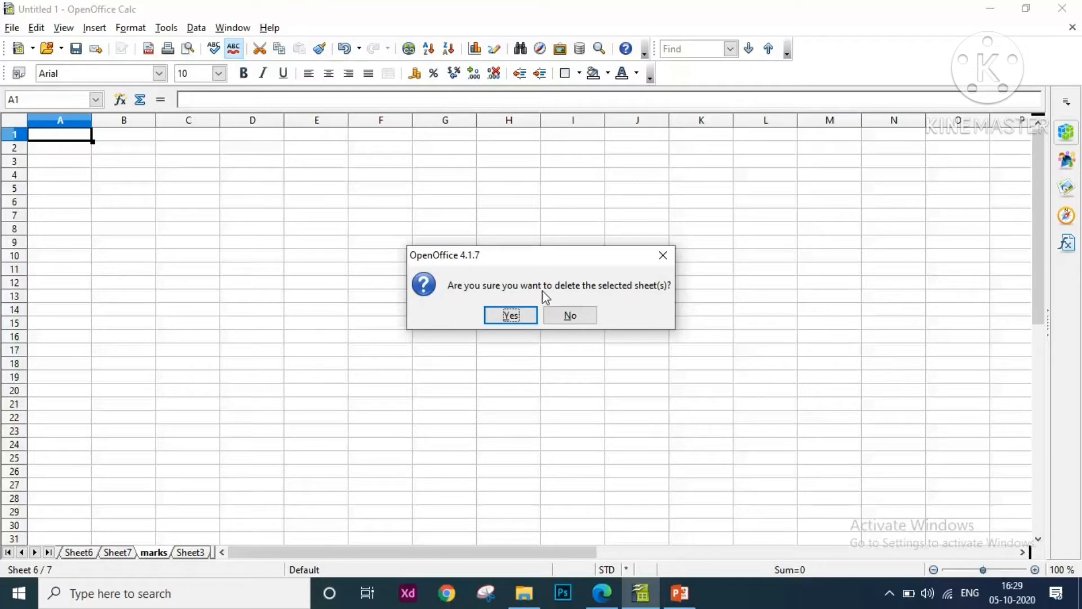
pyautogui.click(510, 315)
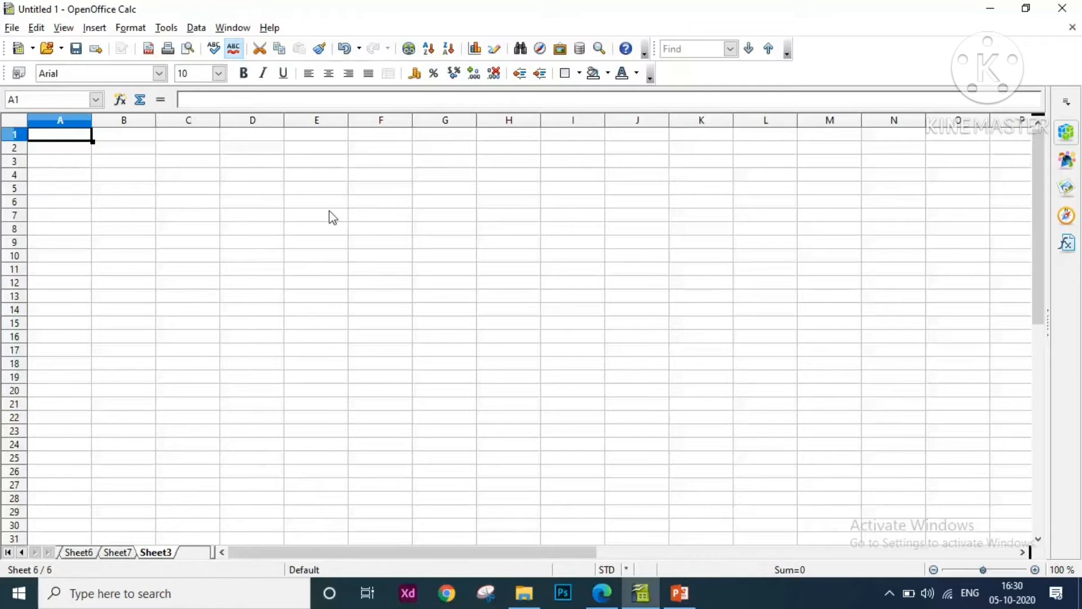
# Step: Insert the goal seek sheet from the desktop file "use goalseek and solver" before Sheet3 as a link, updating all links
pyautogui.click(94, 27)
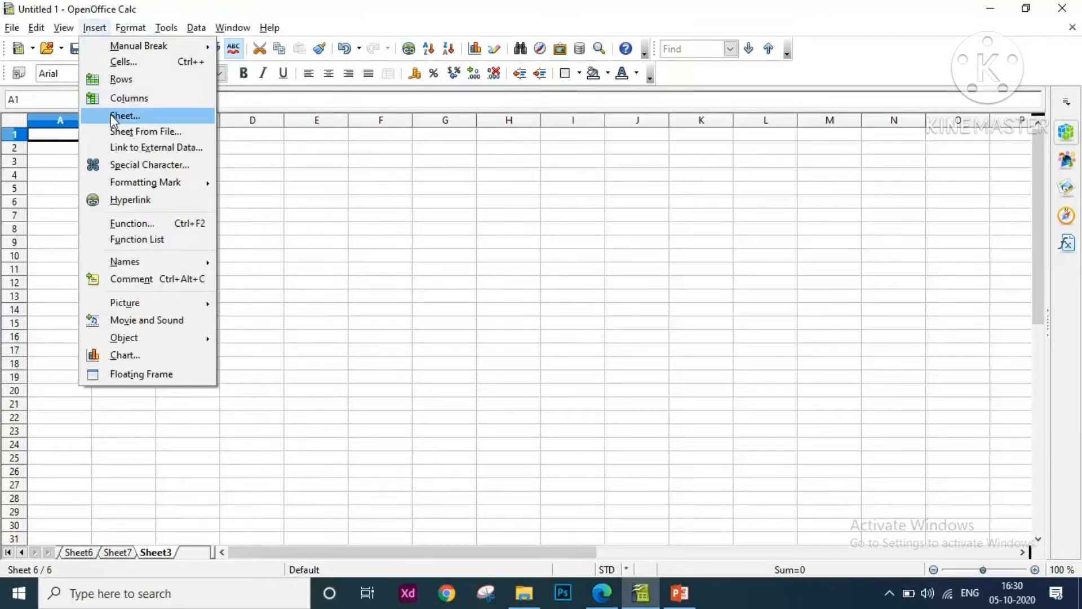
pyautogui.click(110, 115)
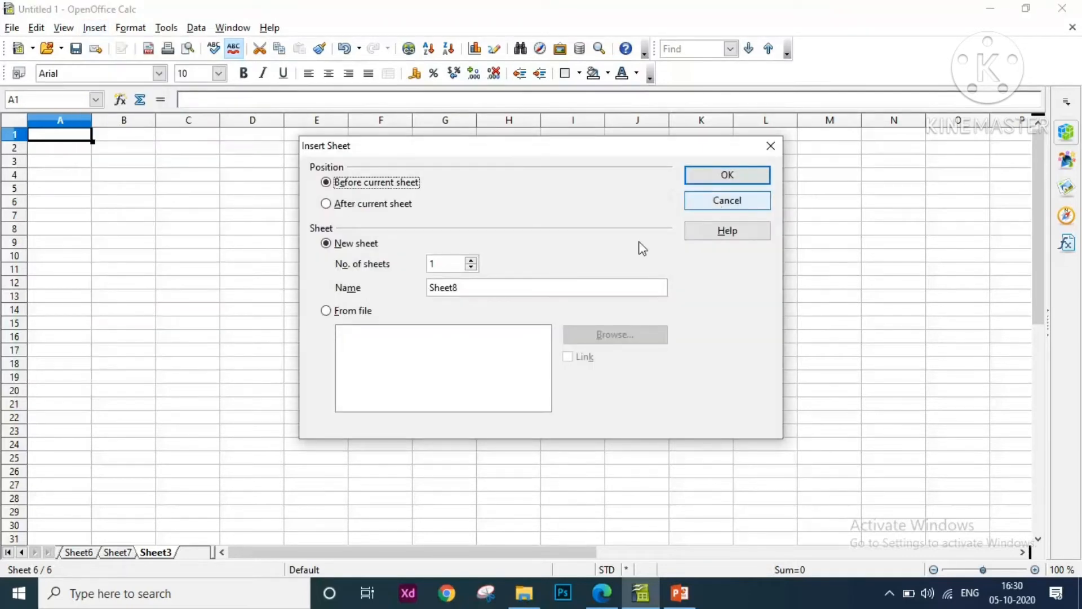
pyautogui.click(326, 312)
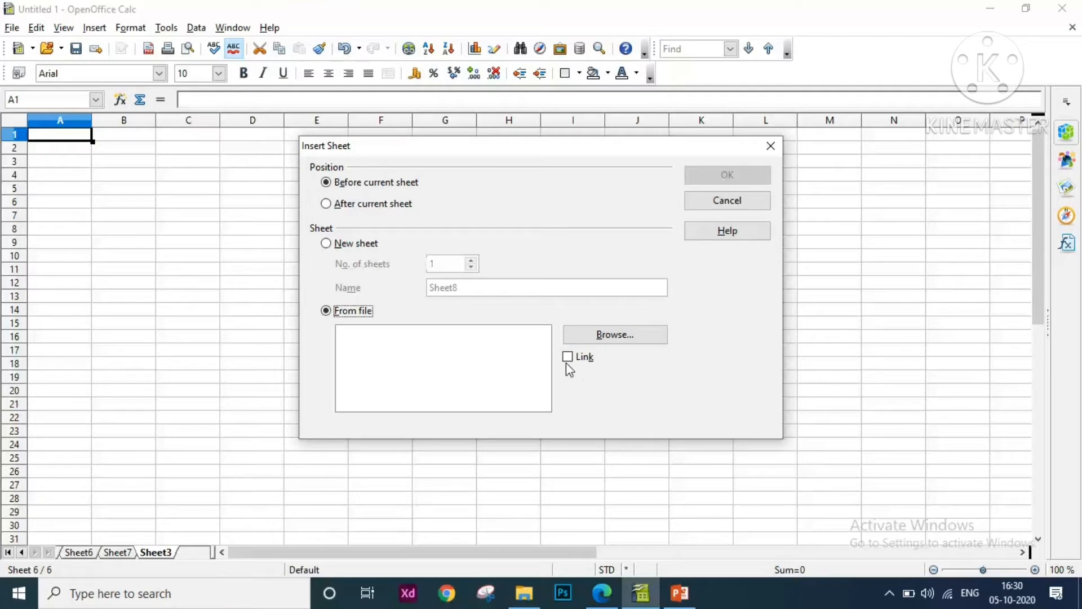
pyautogui.click(614, 337)
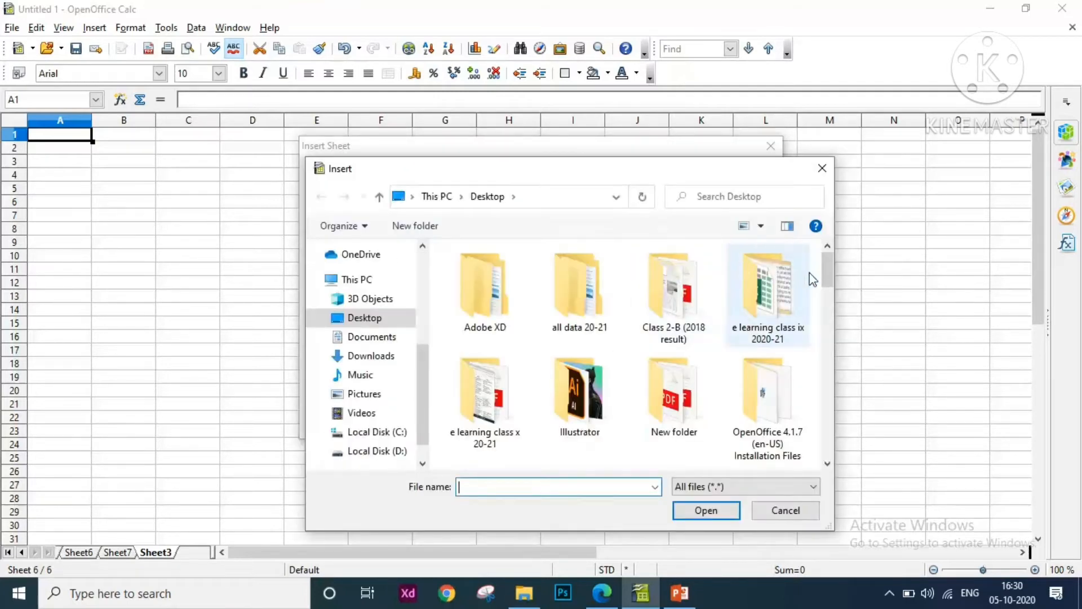
pyautogui.moveTo(828, 282); pyautogui.dragTo(831, 452)
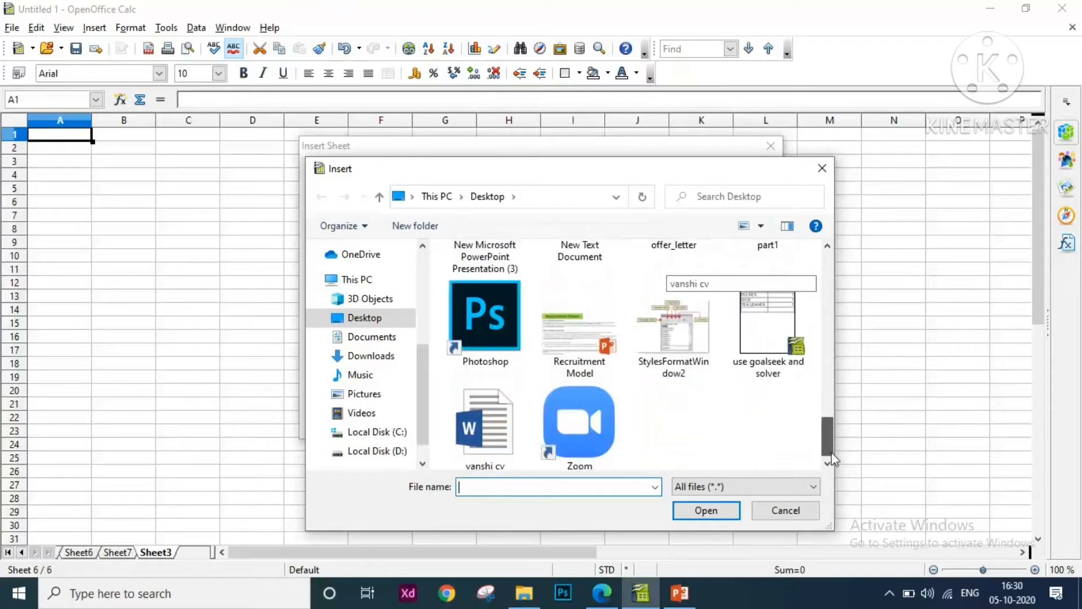
pyautogui.click(771, 324)
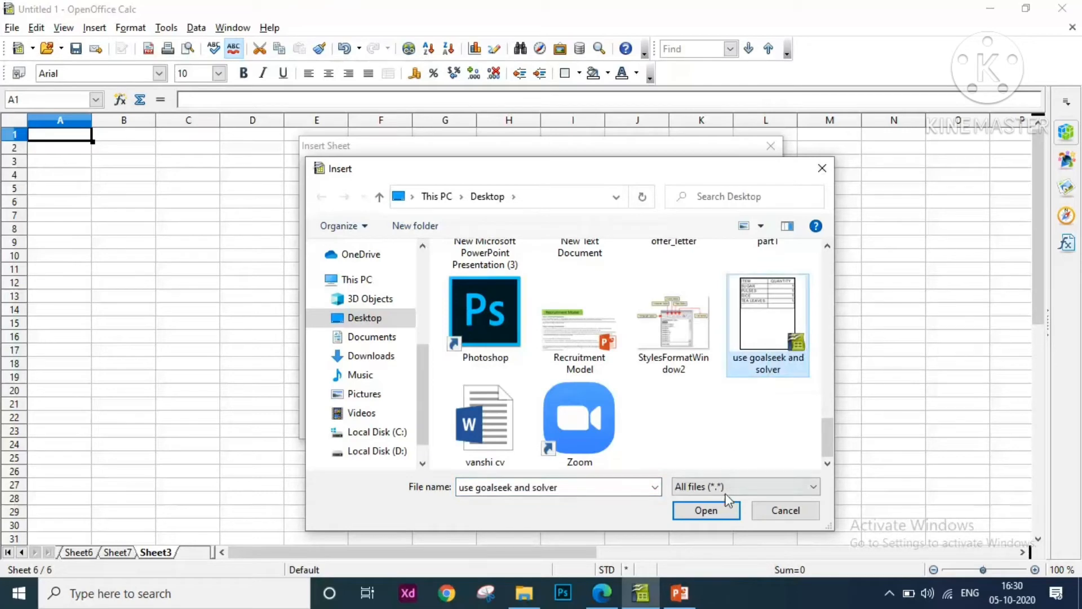
pyautogui.click(725, 512)
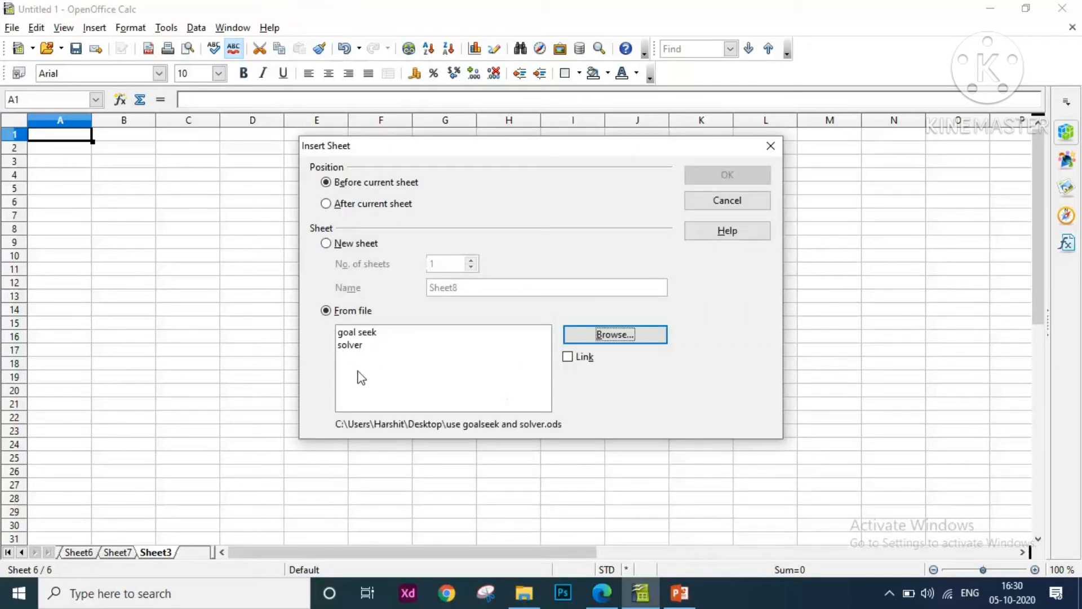
pyautogui.click(359, 333)
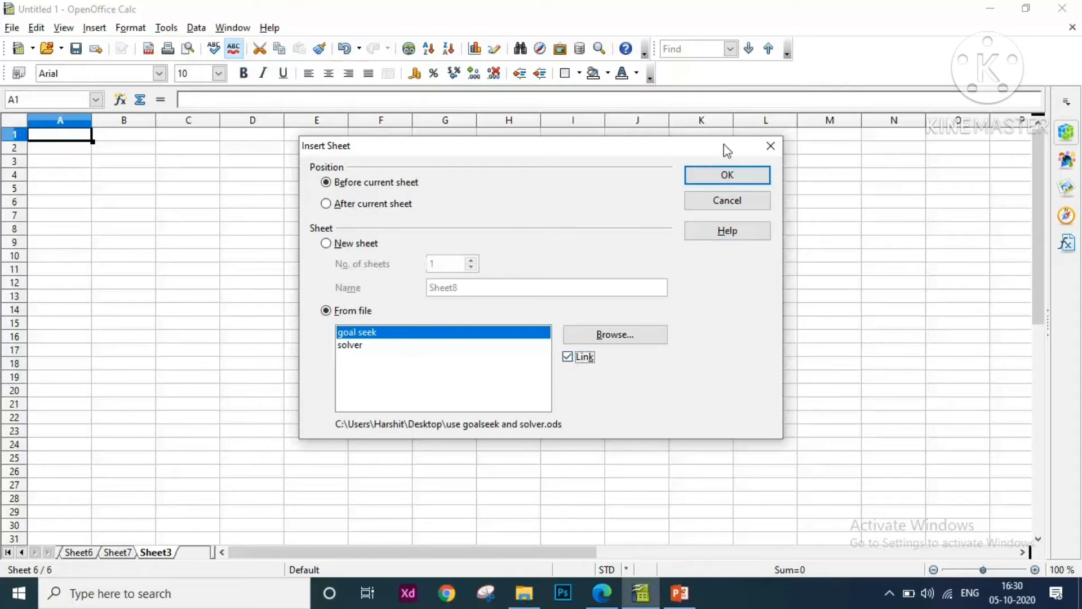
pyautogui.click(728, 176)
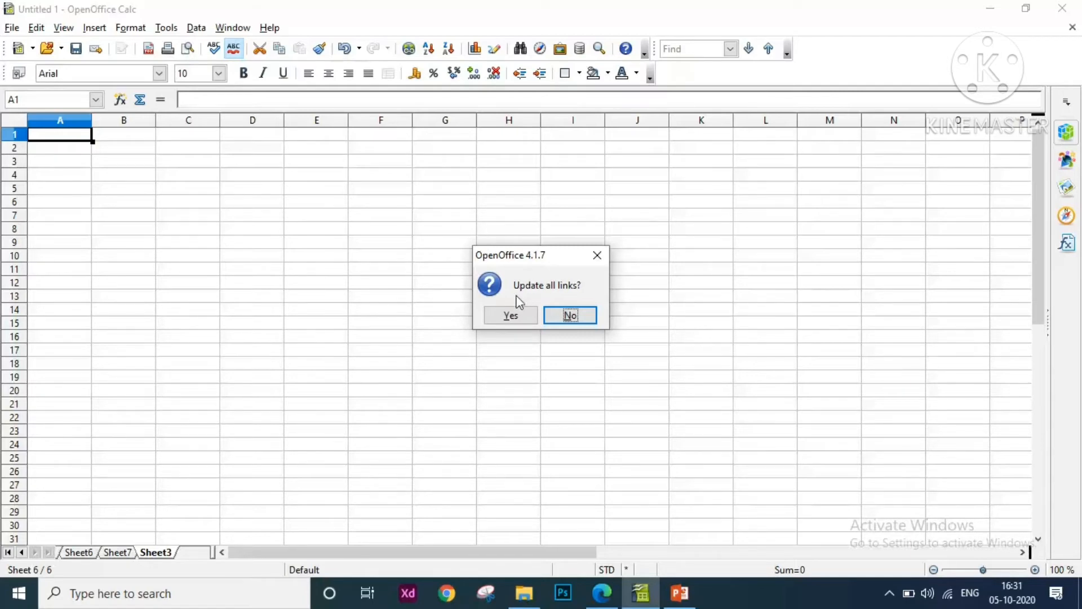
pyautogui.click(511, 315)
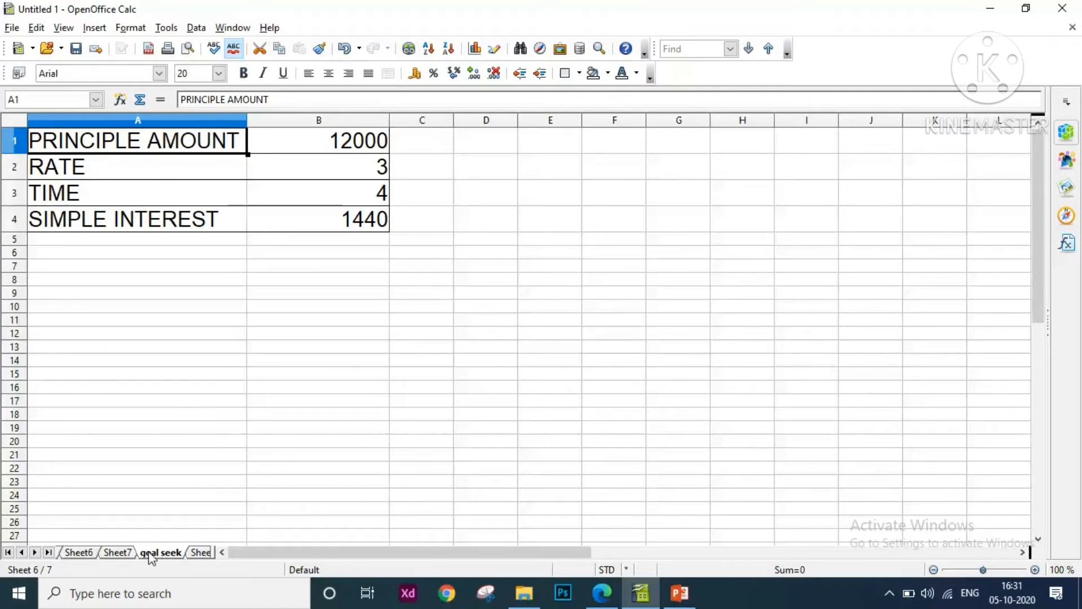
# Step: Compare the goal seek sheet in the source file "use goalseek and solver" on the desktop with the linked copy in Untitled 1
pyautogui.click(988, 18)
pyautogui.click(990, 14)
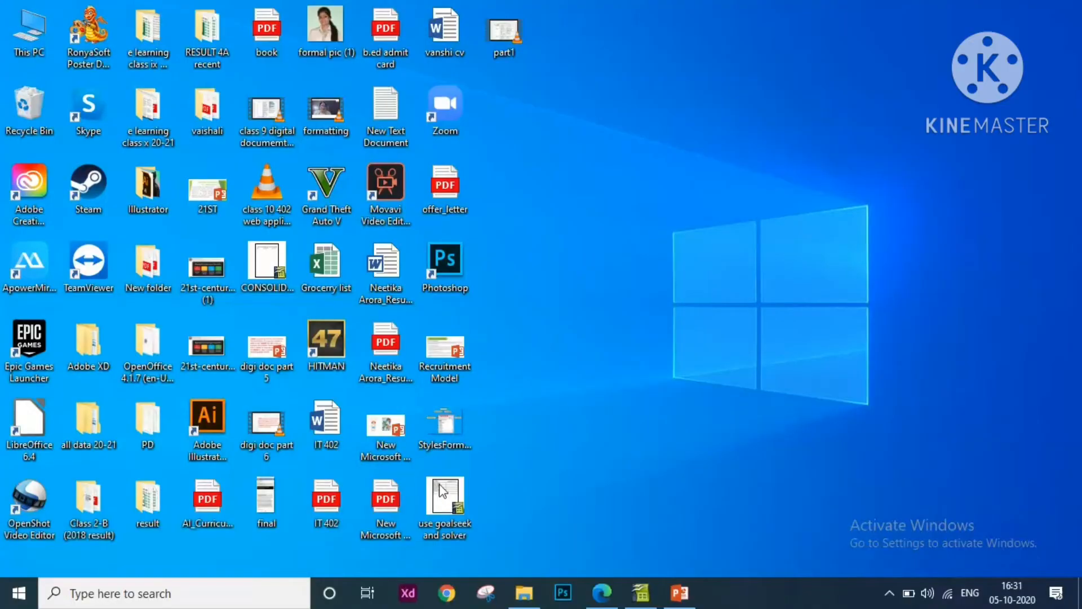
pyautogui.doubleClick(443, 506)
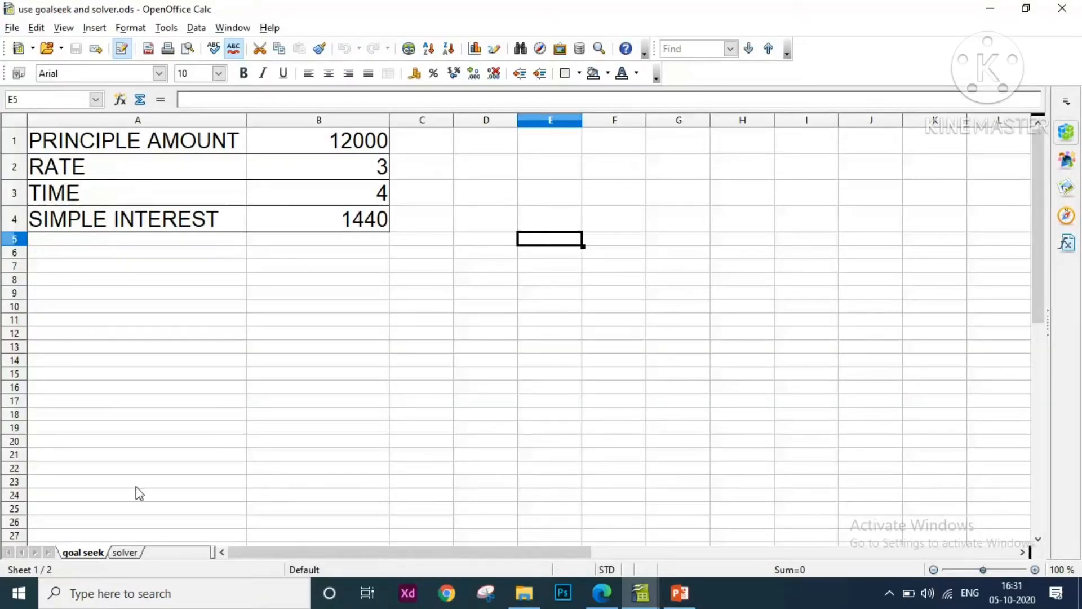
pyautogui.click(123, 552)
pyautogui.click(100, 554)
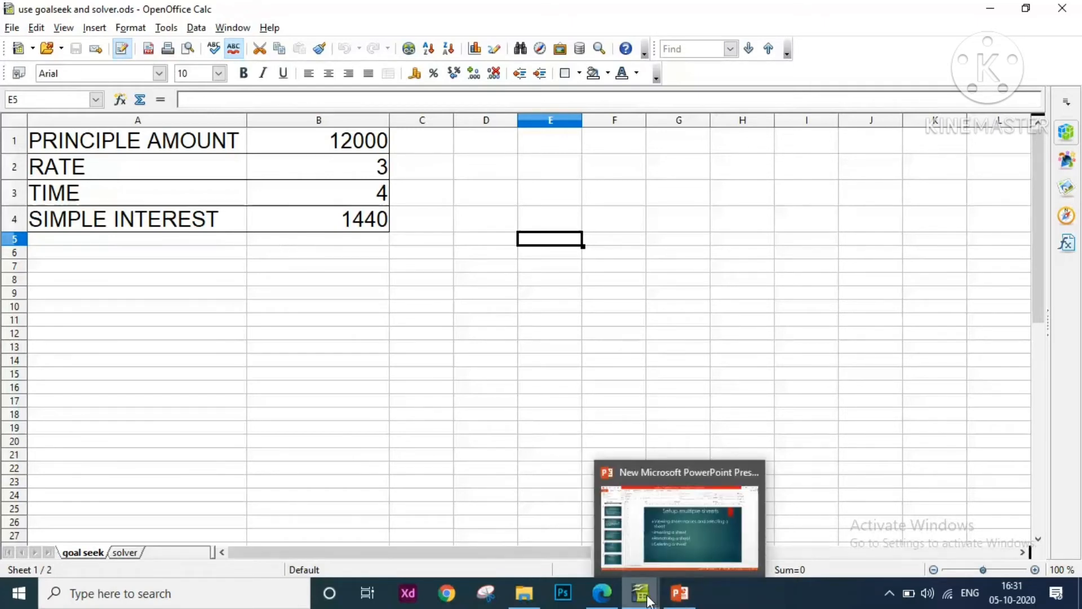
pyautogui.click(1074, 13)
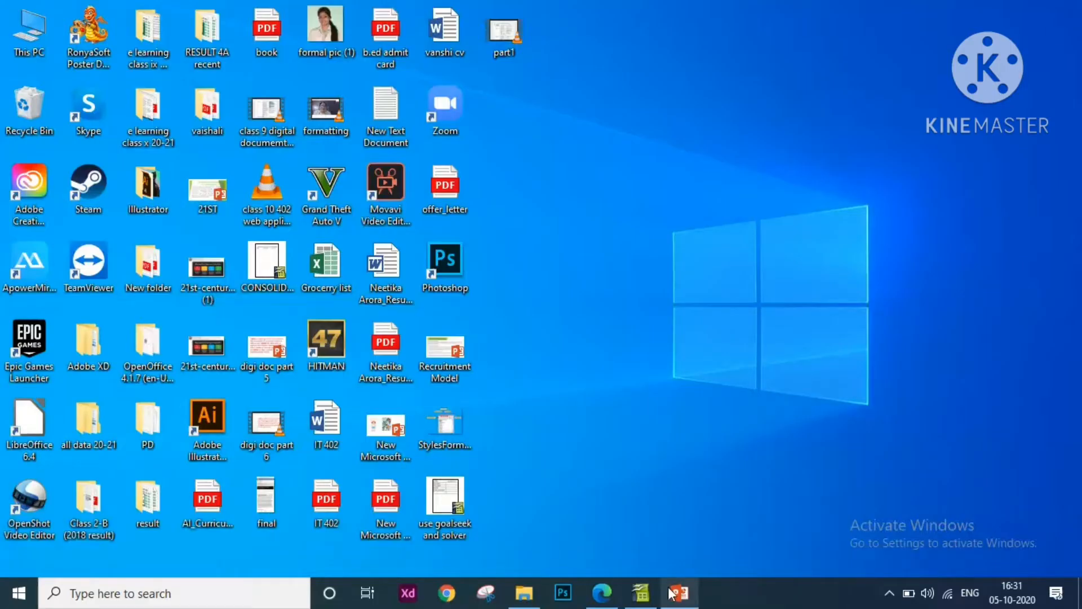
pyautogui.click(651, 590)
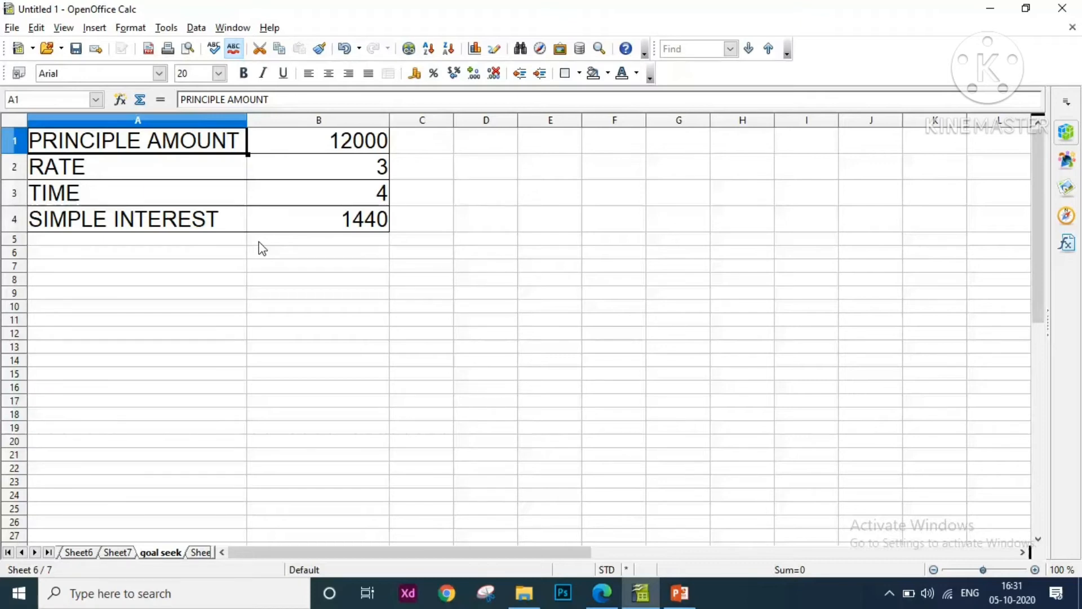
pyautogui.click(990, 9)
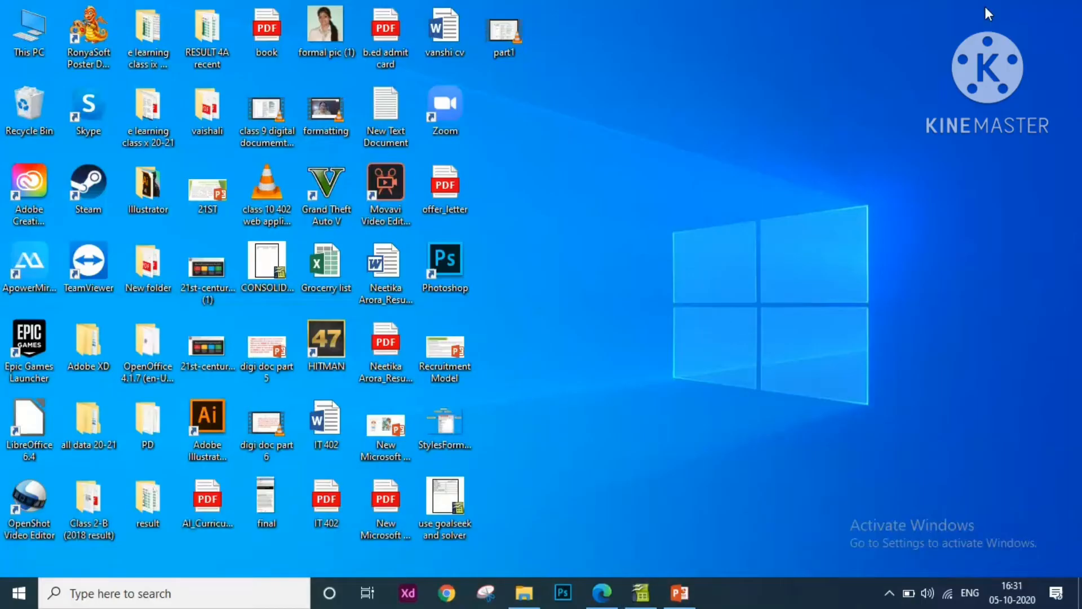
# Step: Set TIME in cell B3 of the goal seek sheet in the desktop file "use goalseek and solver" to 5, saving and closing the file
pyautogui.doubleClick(446, 510)
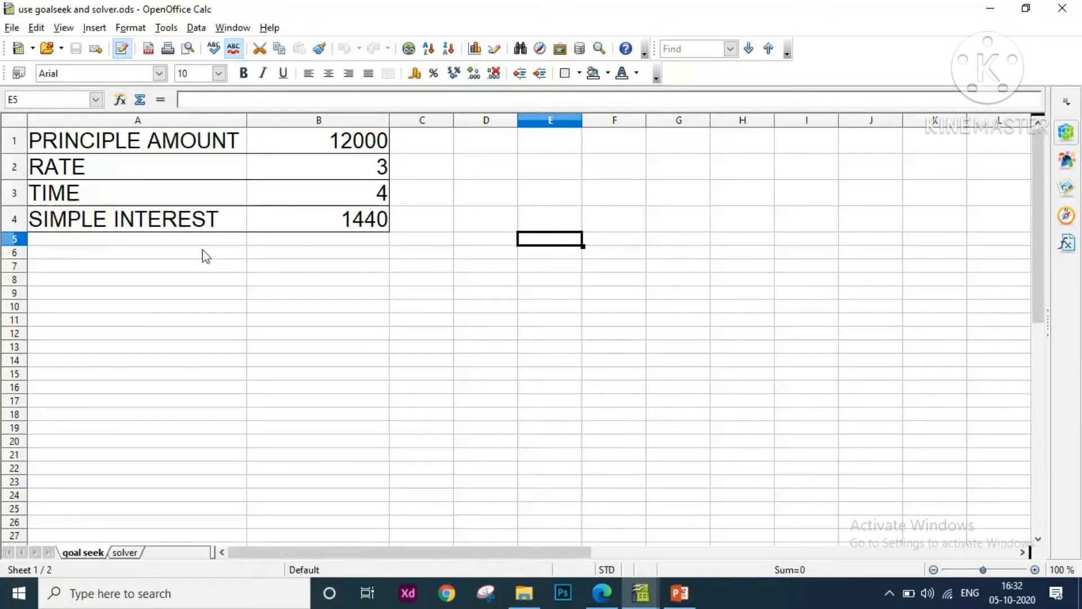
pyautogui.click(373, 198)
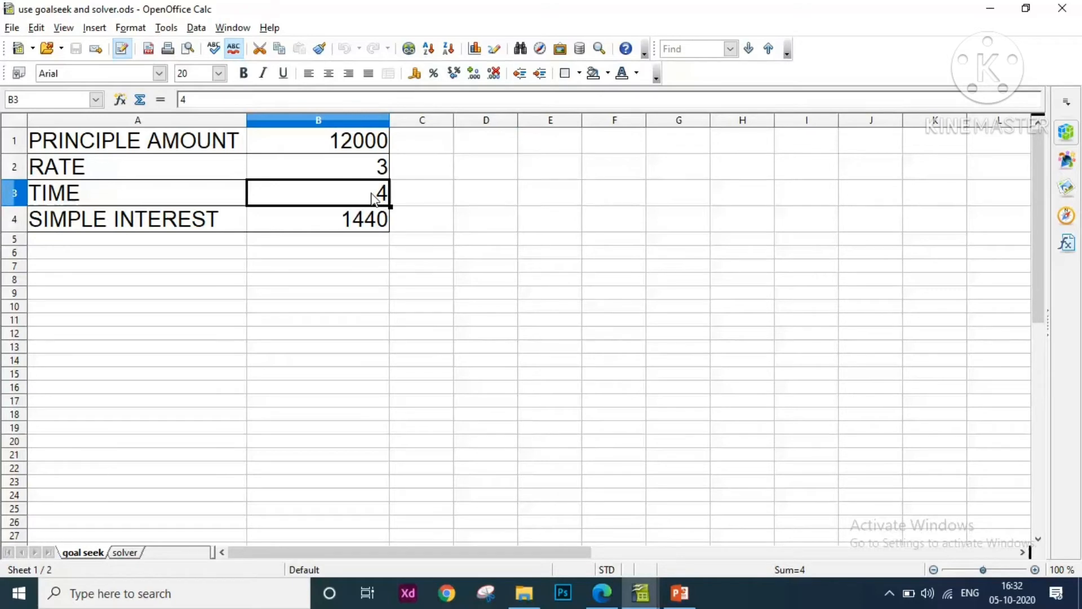
pyautogui.write('5')
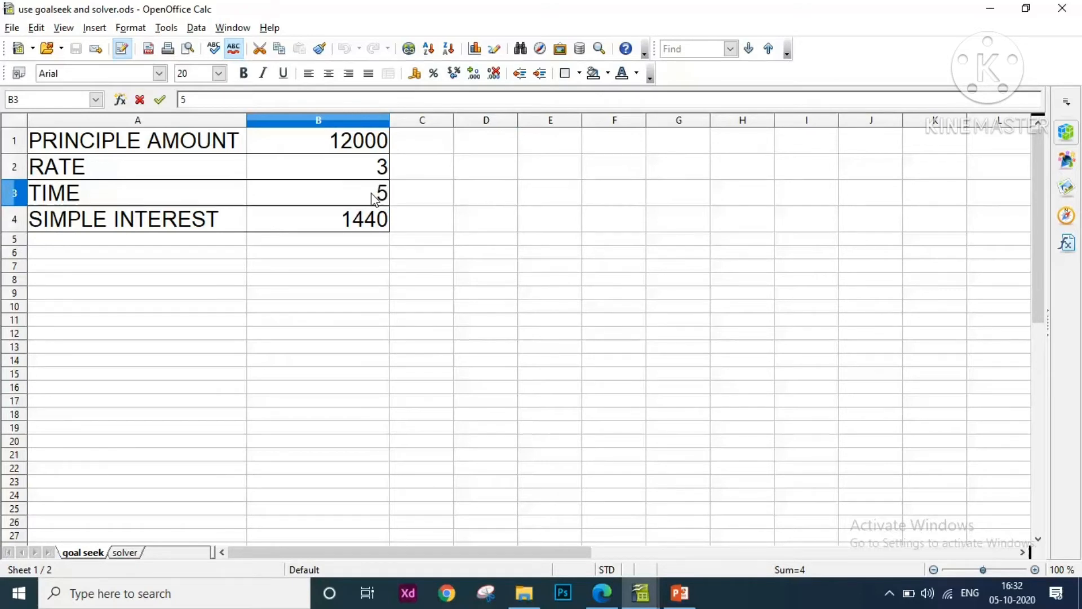
pyautogui.press('Return')
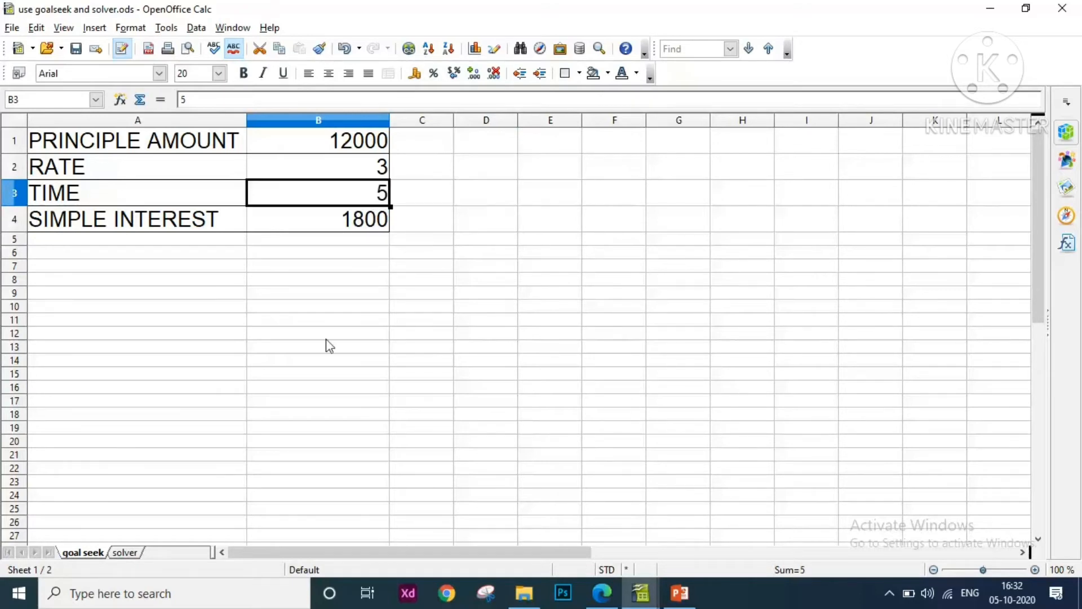
pyautogui.click(73, 49)
pyautogui.click(1062, 9)
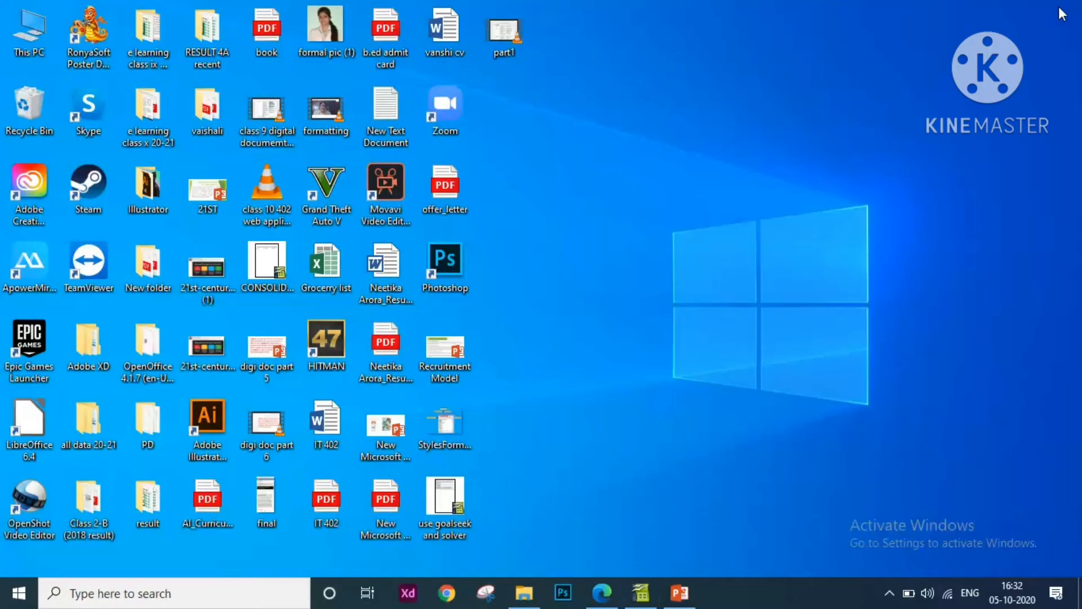
# Step: Save the Untitled 1 workbook to the Desktop as an ODF spreadsheet named "stufile"
pyautogui.moveTo(640, 592)
pyautogui.click(641, 565)
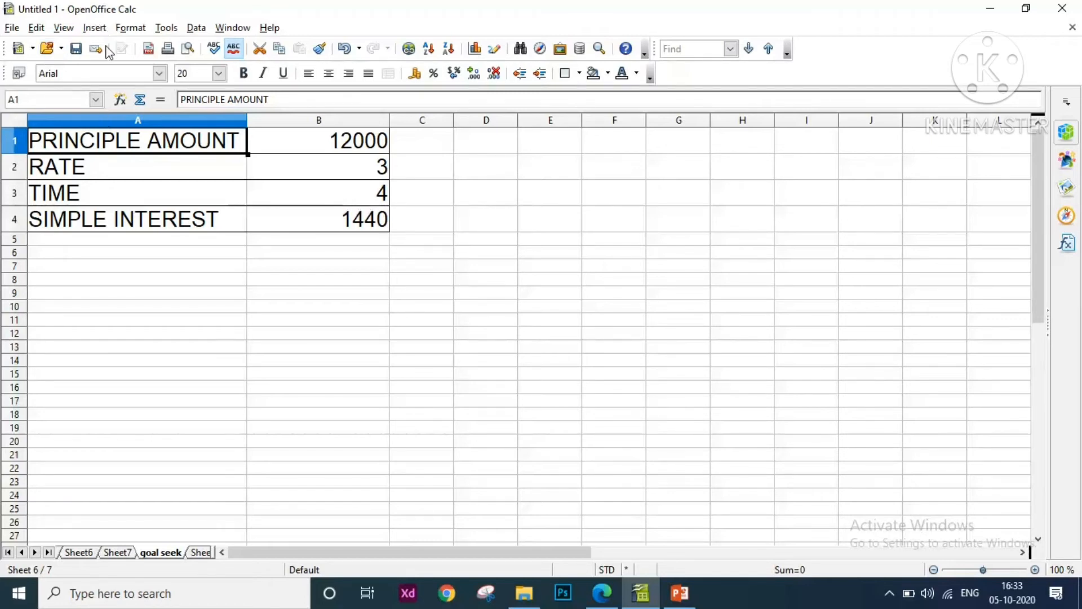
pyautogui.click(75, 49)
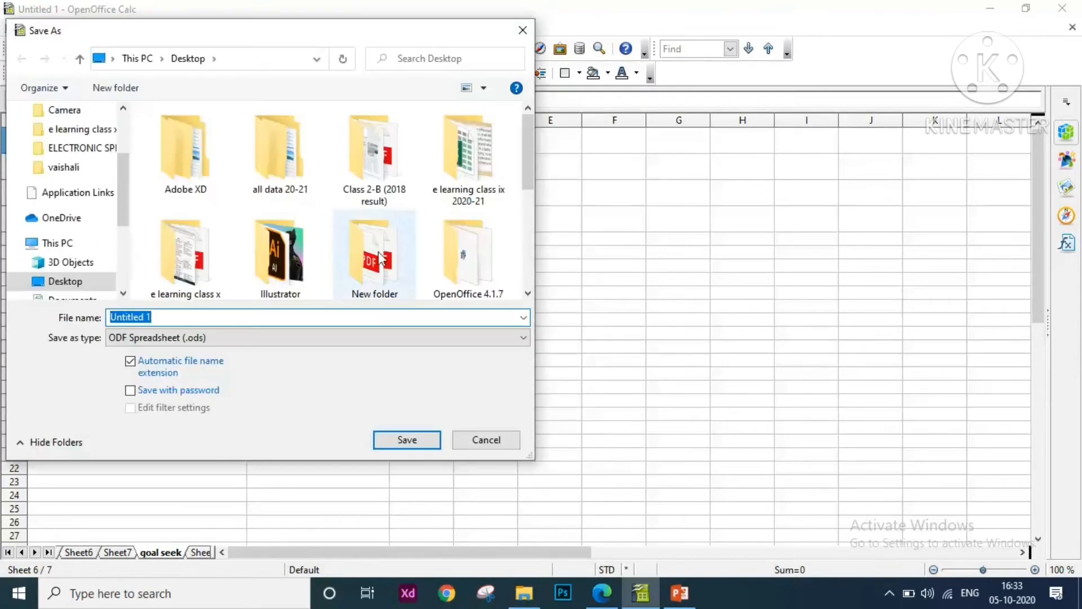
pyautogui.click(290, 314)
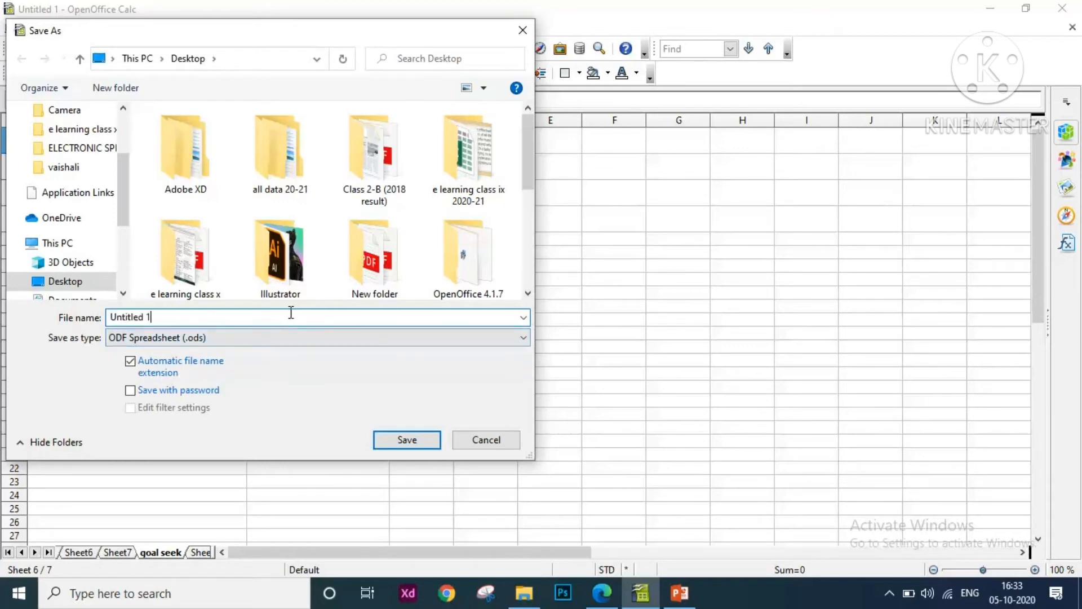
pyautogui.press('BackSpace')
pyautogui.press('BackSpace')
pyautogui.press('BackSpace')
pyautogui.press('BackSpace')
pyautogui.press('BackSpace')
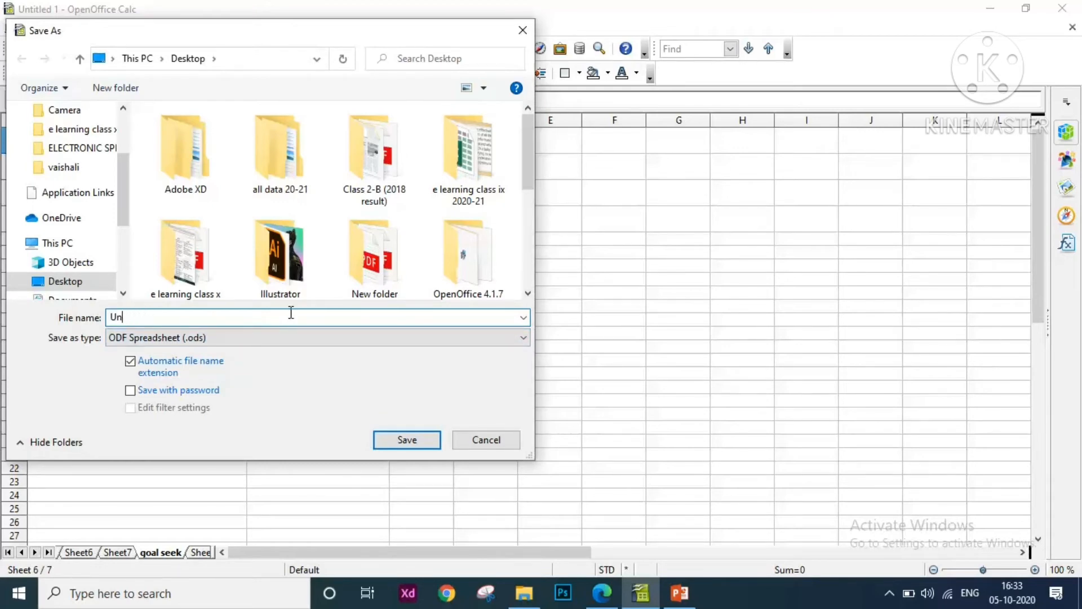
pyautogui.press('BackSpace')
pyautogui.press('BackSpace')
pyautogui.write('st')
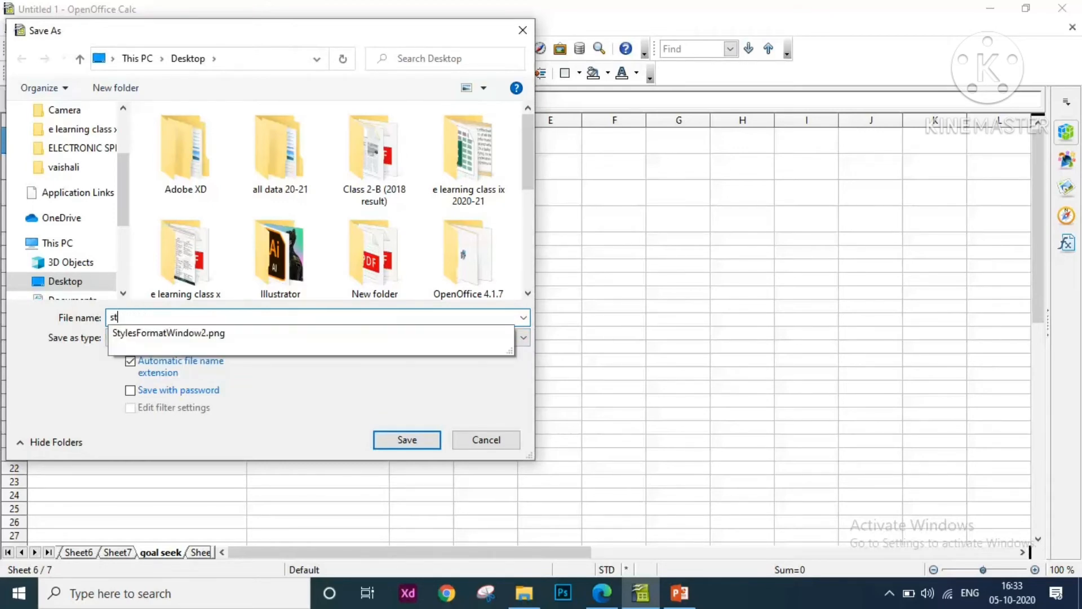
pyautogui.write('ufile')
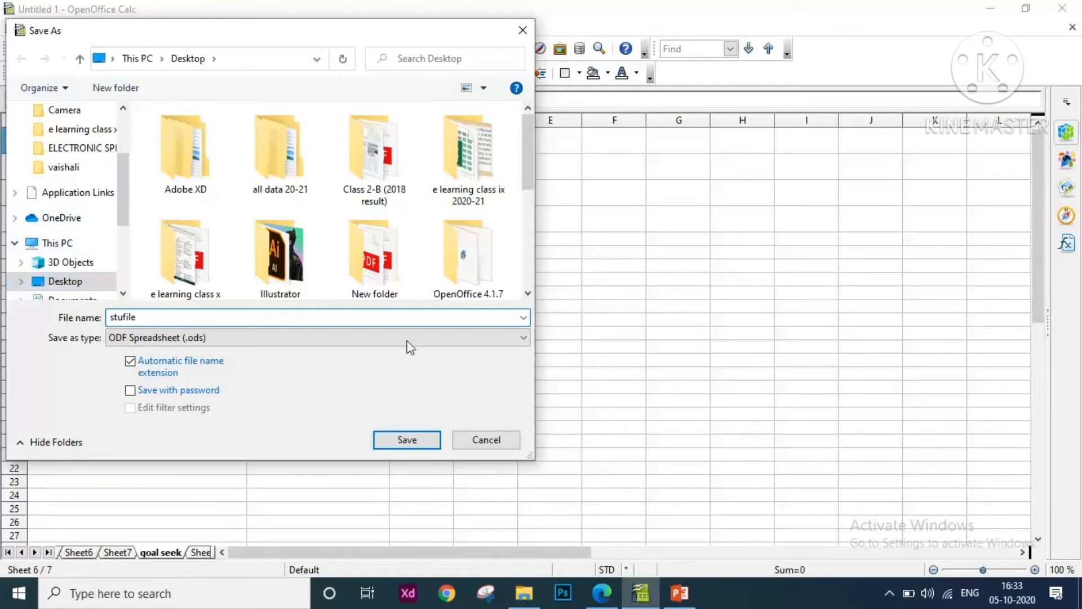
pyautogui.click(409, 442)
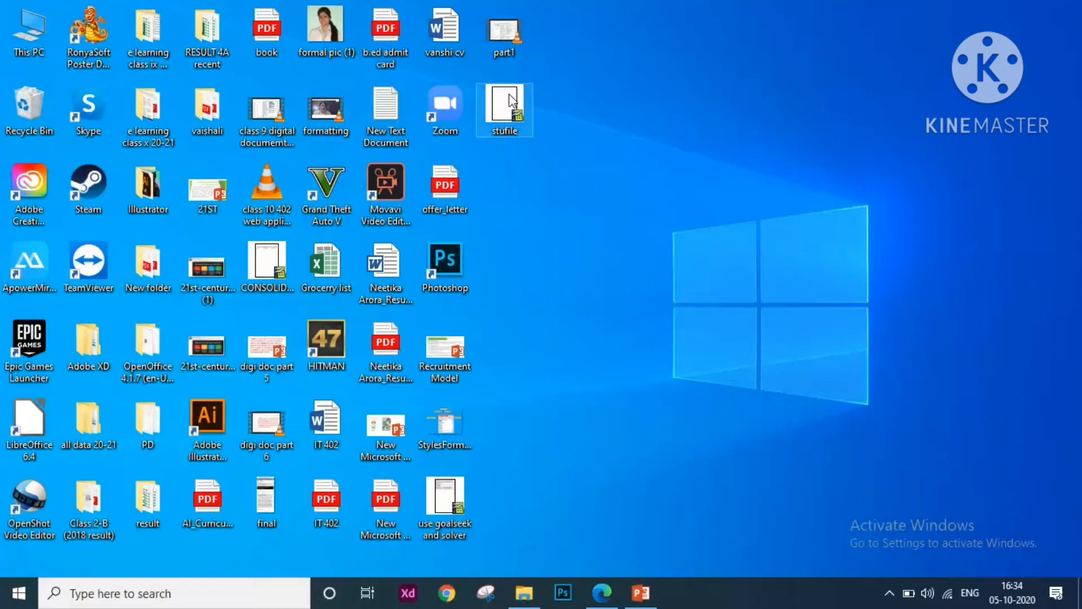
# Step: Reopen stufile from the desktop, updating all its links to other files
pyautogui.doubleClick(512, 101)
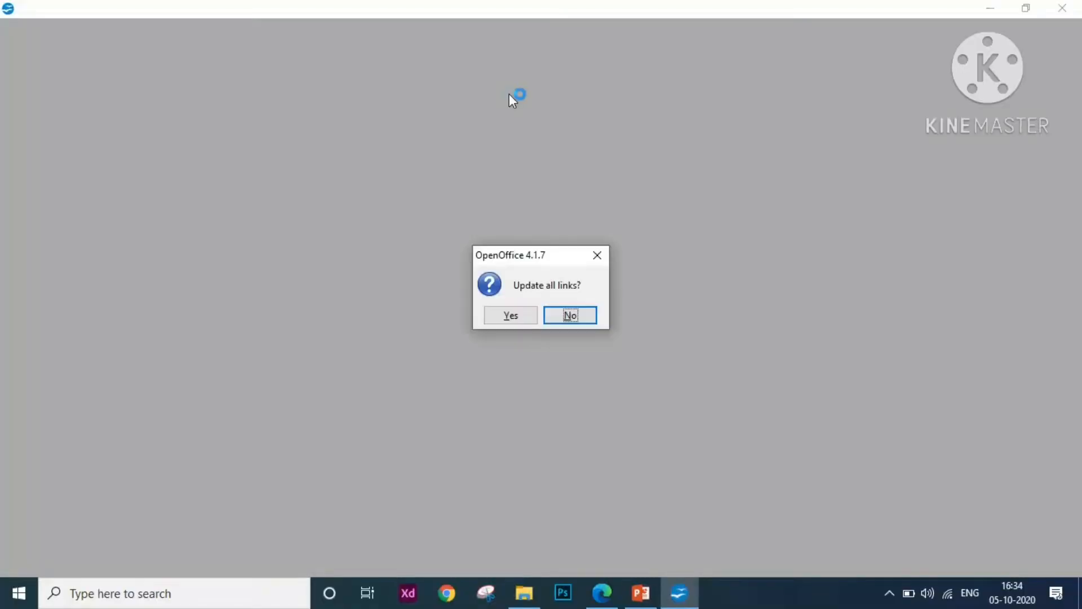
pyautogui.click(511, 316)
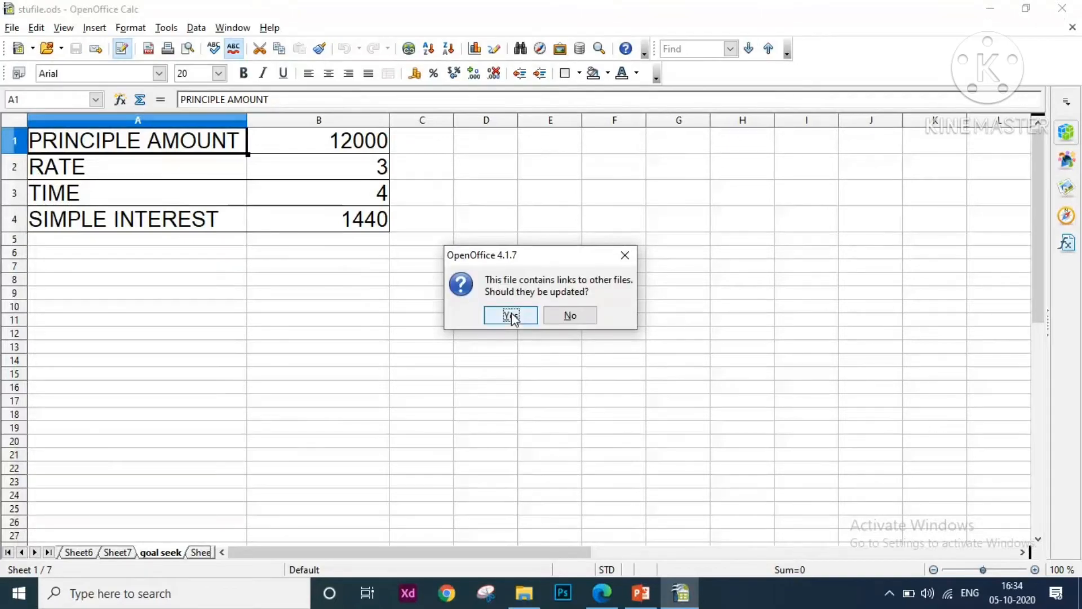
pyautogui.click(512, 314)
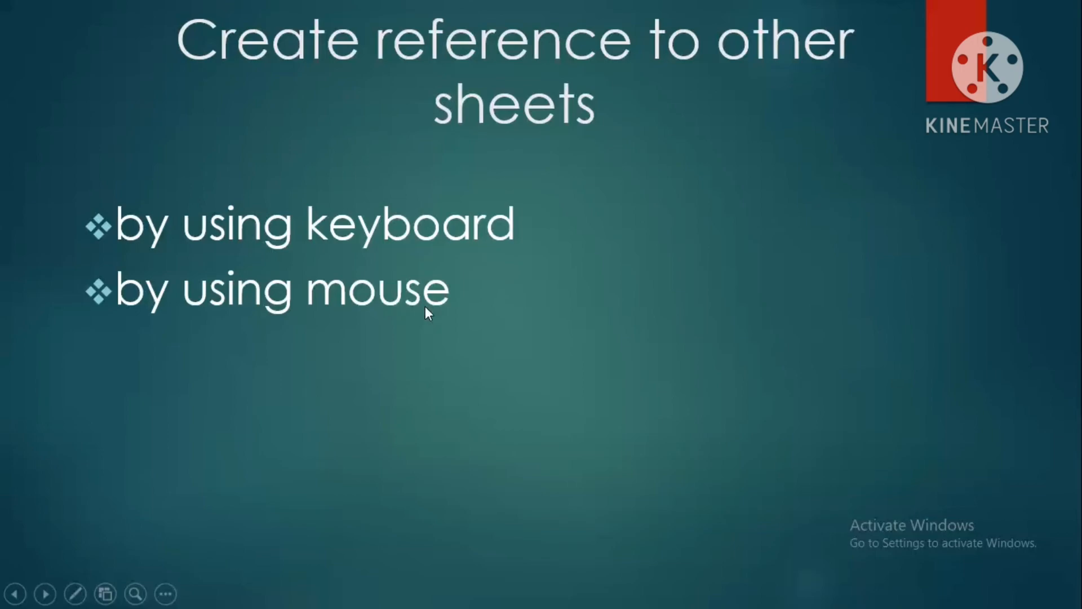
# Step: End the PowerPoint slide show, switch to stufile in OpenOffice Calc, and look over Sheet3 and the TIME cell on the goal seek sheet
pyautogui.press('Escape')
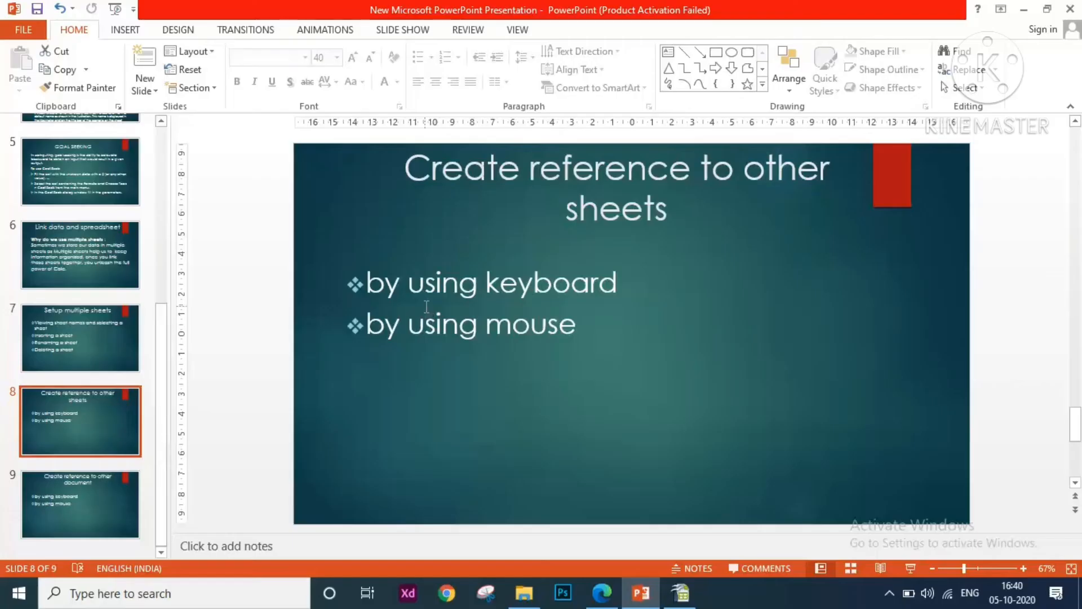
pyautogui.click(681, 592)
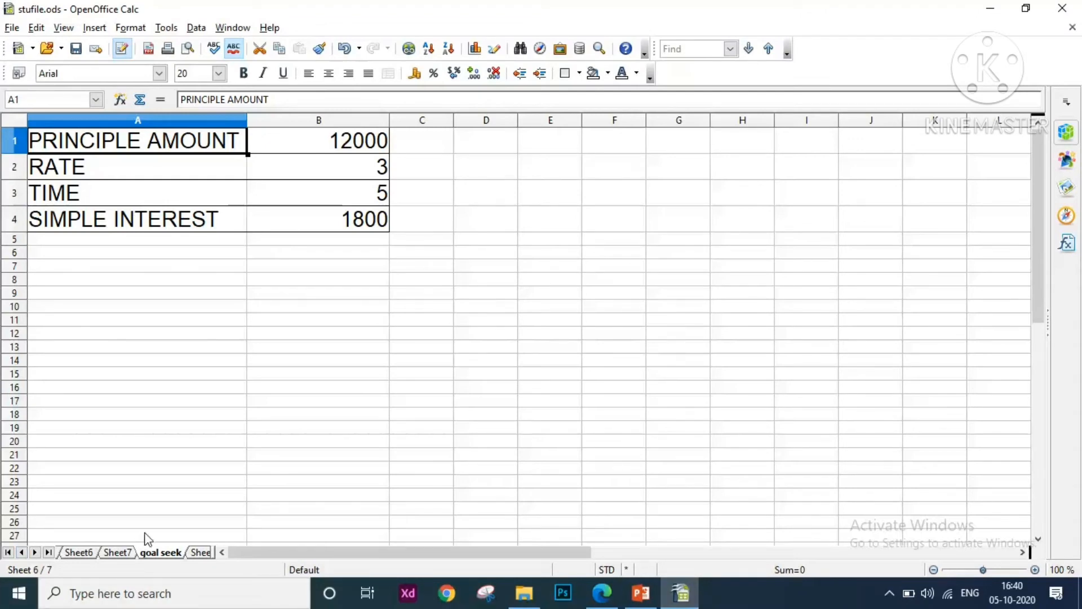
pyautogui.click(200, 552)
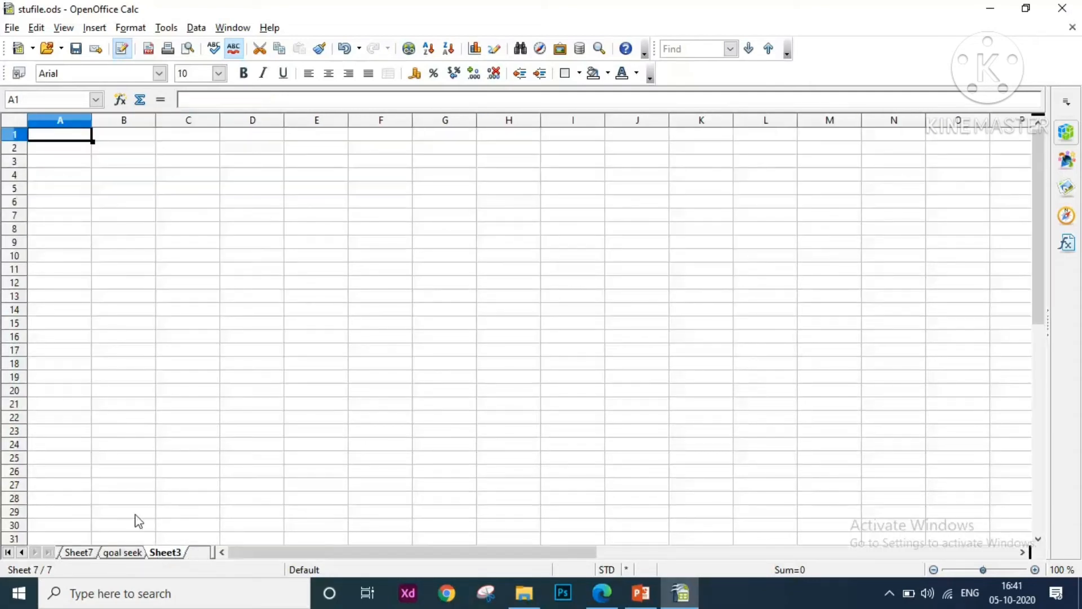
pyautogui.click(180, 182)
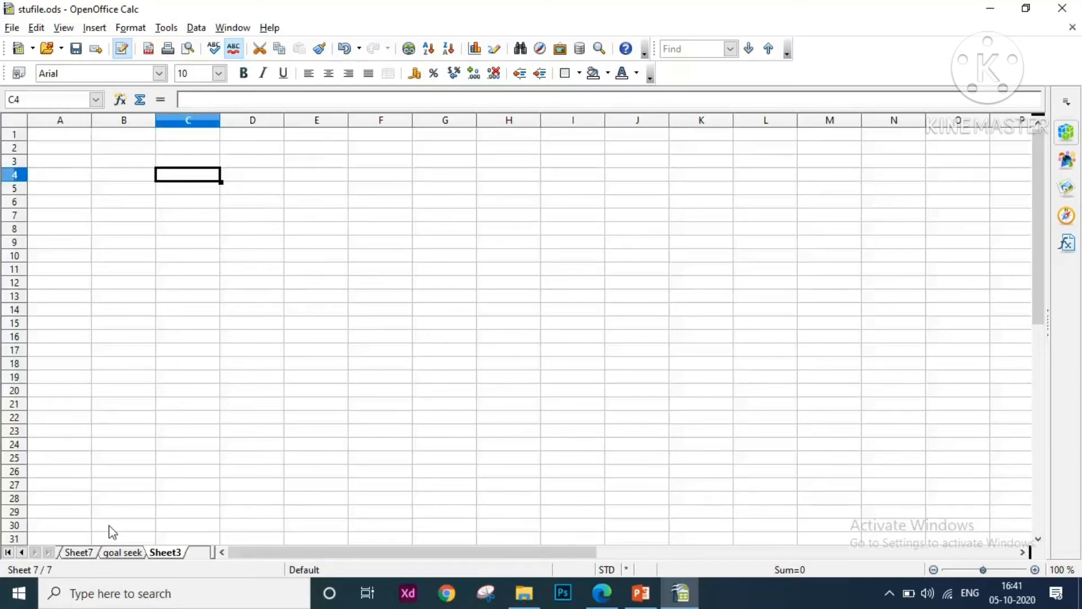
pyautogui.click(125, 554)
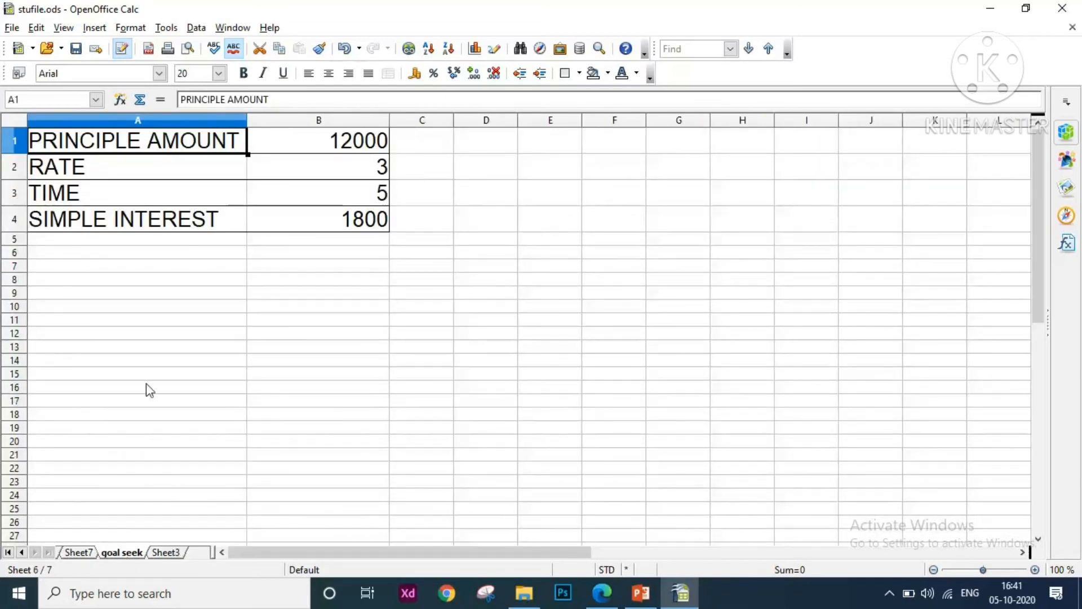
pyautogui.click(341, 192)
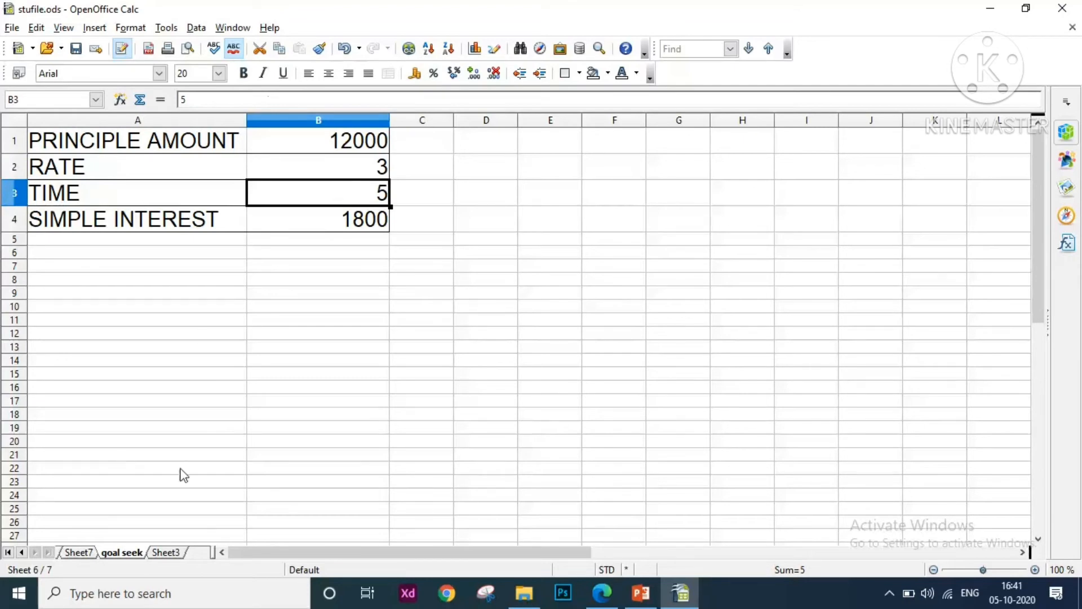
# Step: Create a reference in cell D7 of Sheet3 to cell B3 of the goal seek sheet by picking the source cell
pyautogui.click(179, 553)
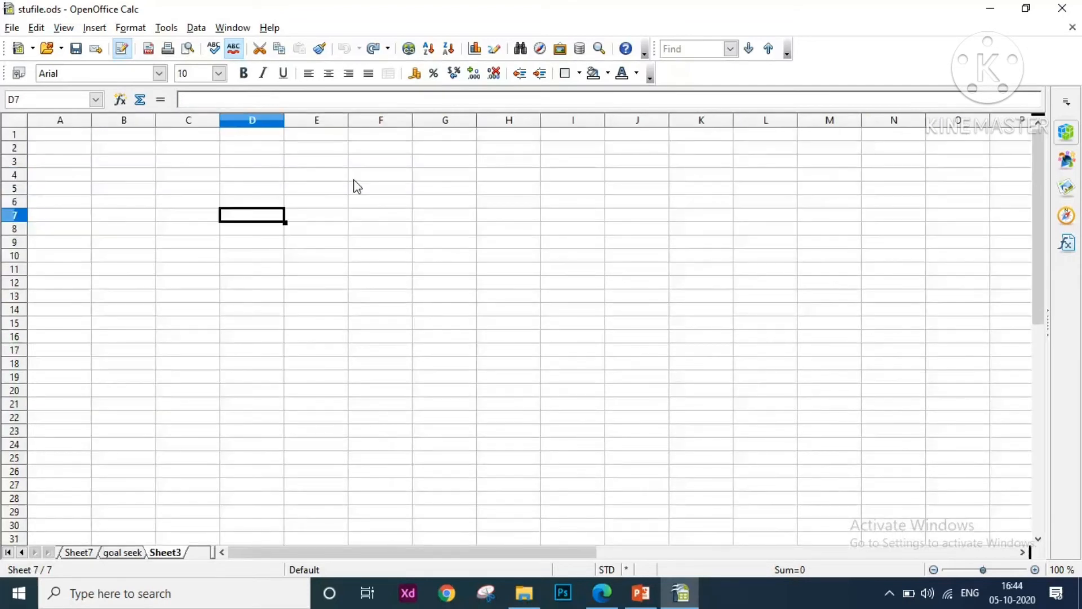
pyautogui.click(246, 101)
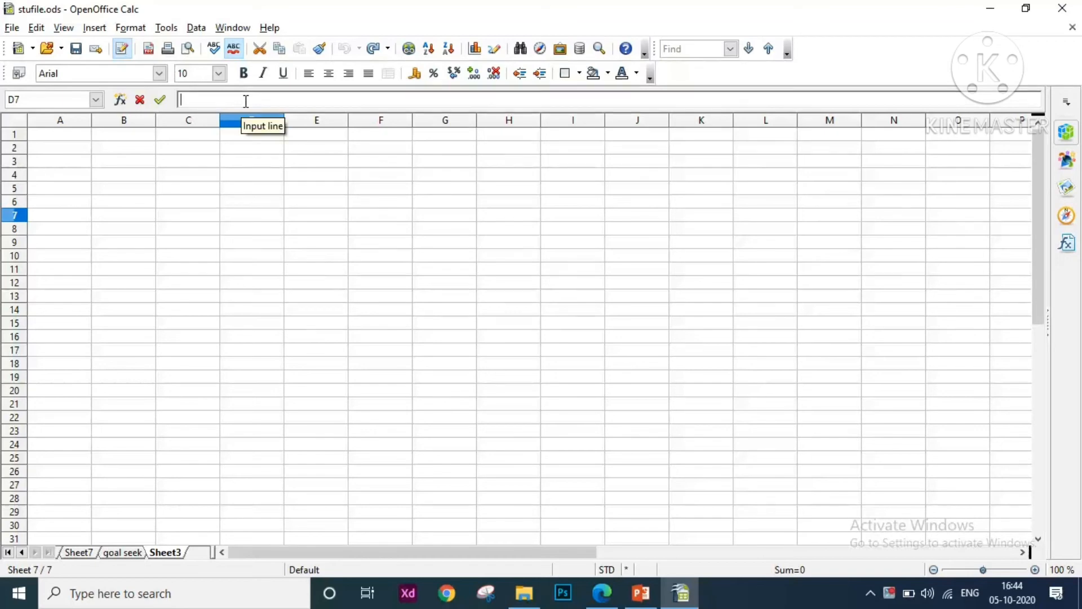
pyautogui.write('=')
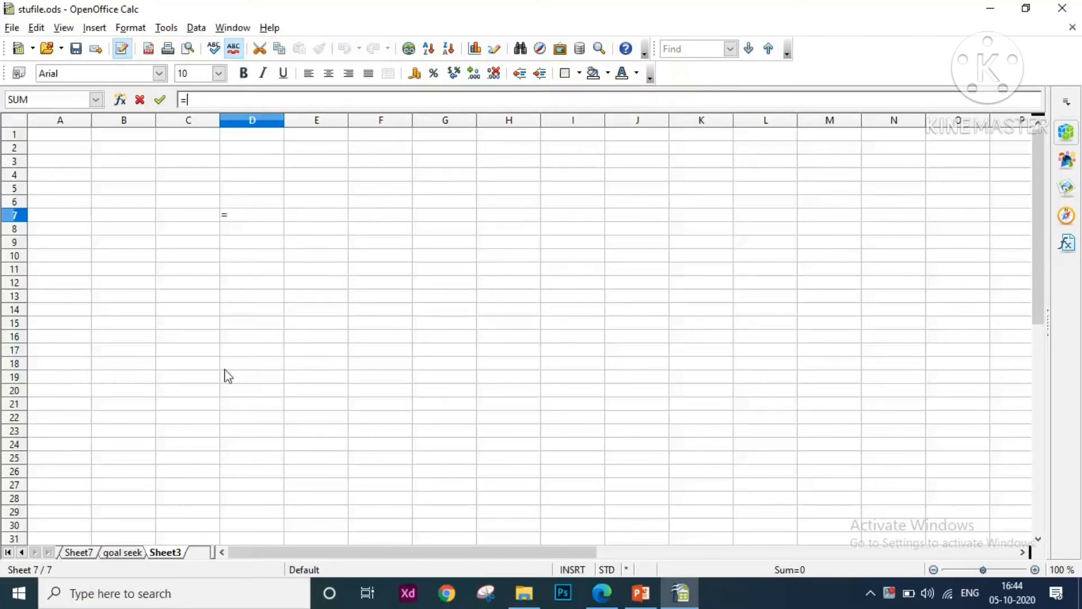
pyautogui.click(122, 552)
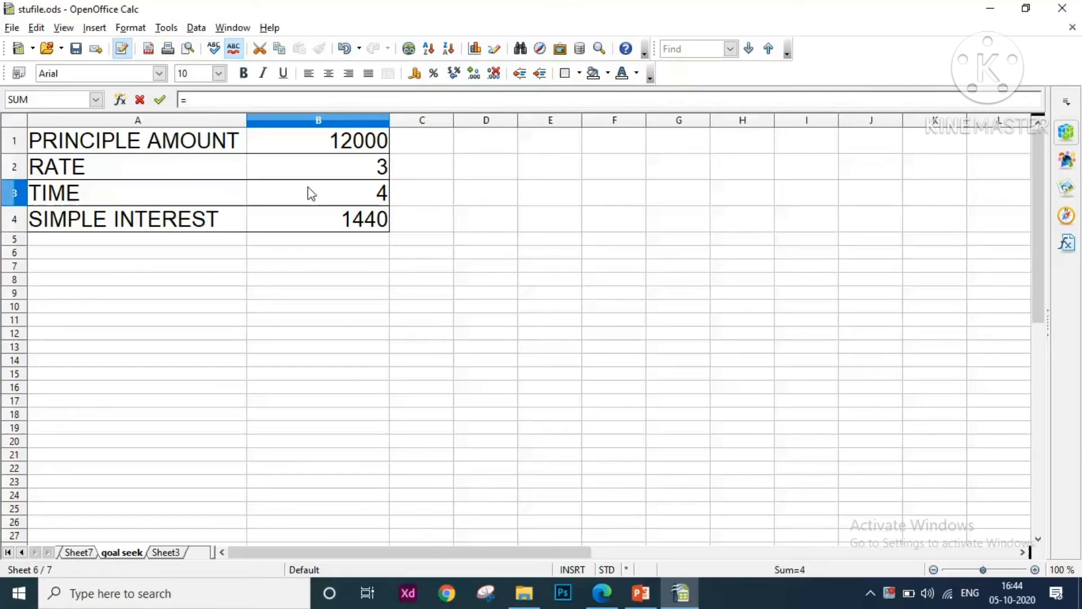
pyautogui.click(320, 201)
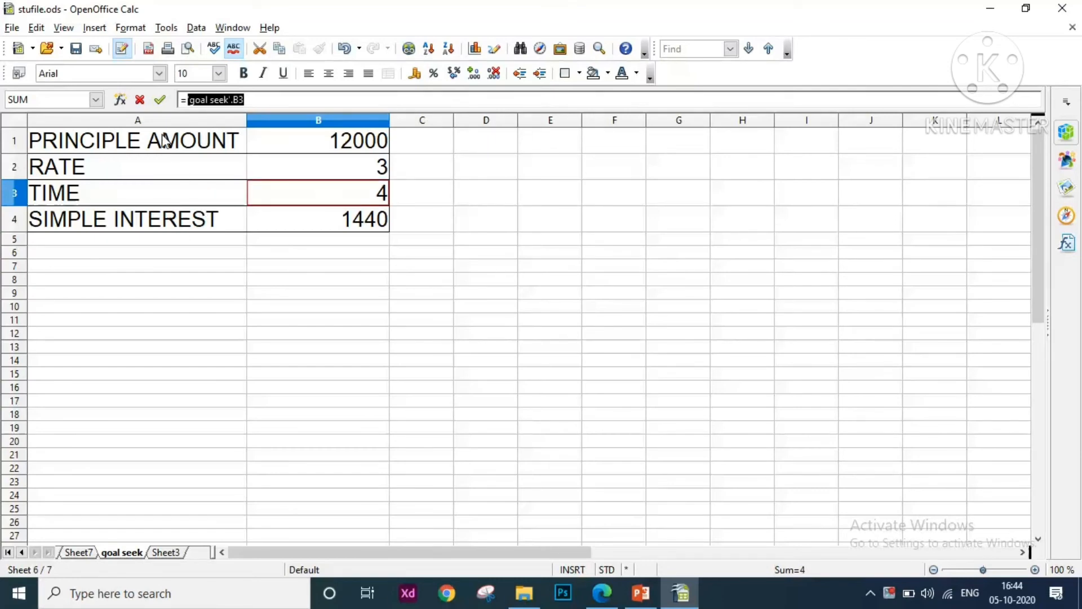
pyautogui.click(161, 100)
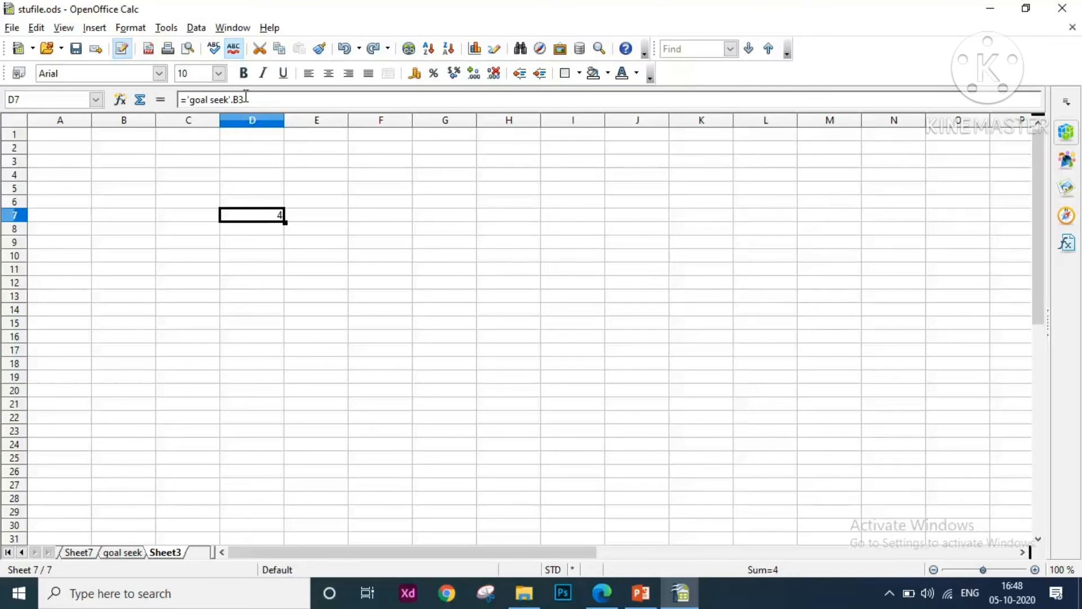
# Step: Compare cell B3 on the goal seek sheet with the reference in cell D7 of Sheet3
pyautogui.click(128, 555)
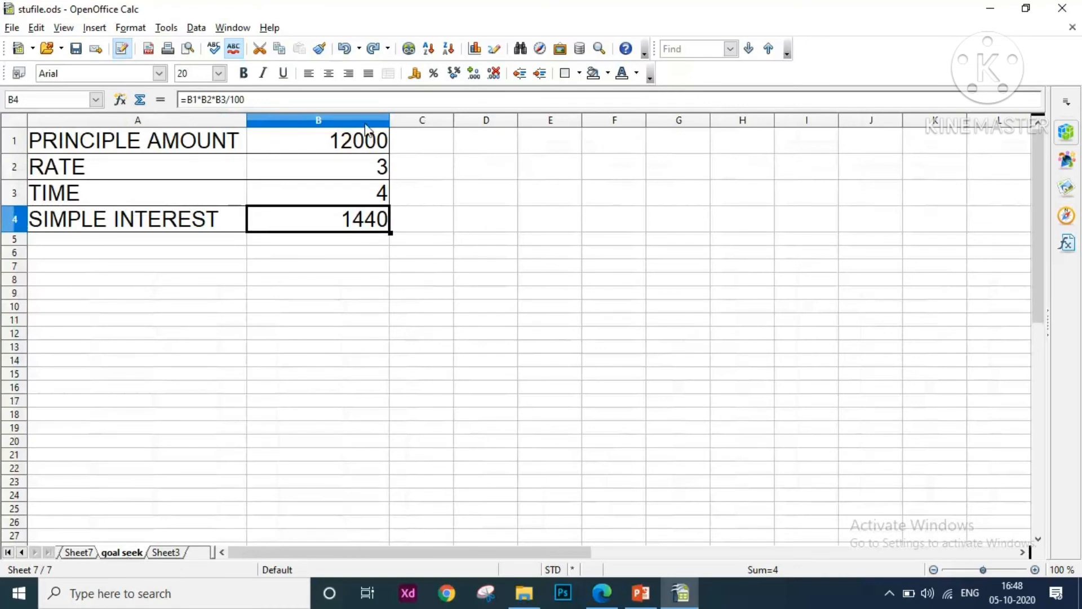
pyautogui.click(345, 196)
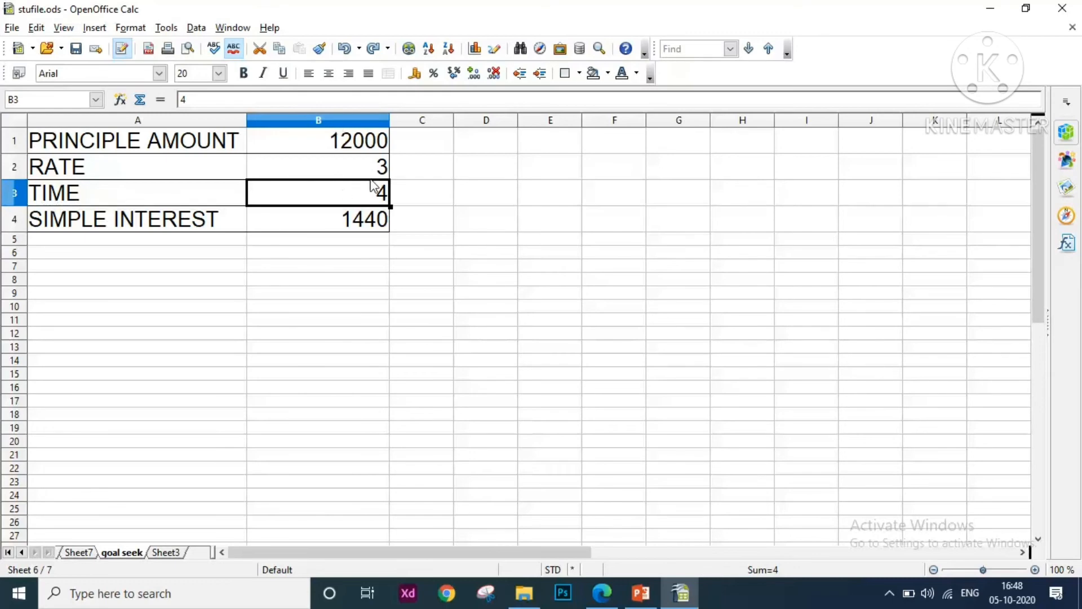
pyautogui.click(179, 554)
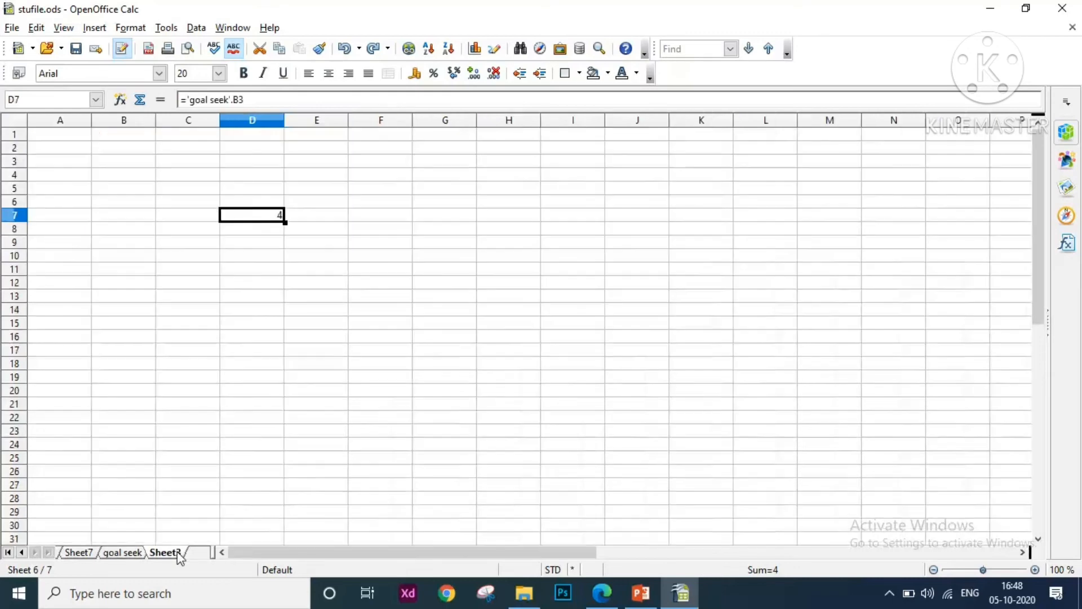
pyautogui.click(133, 557)
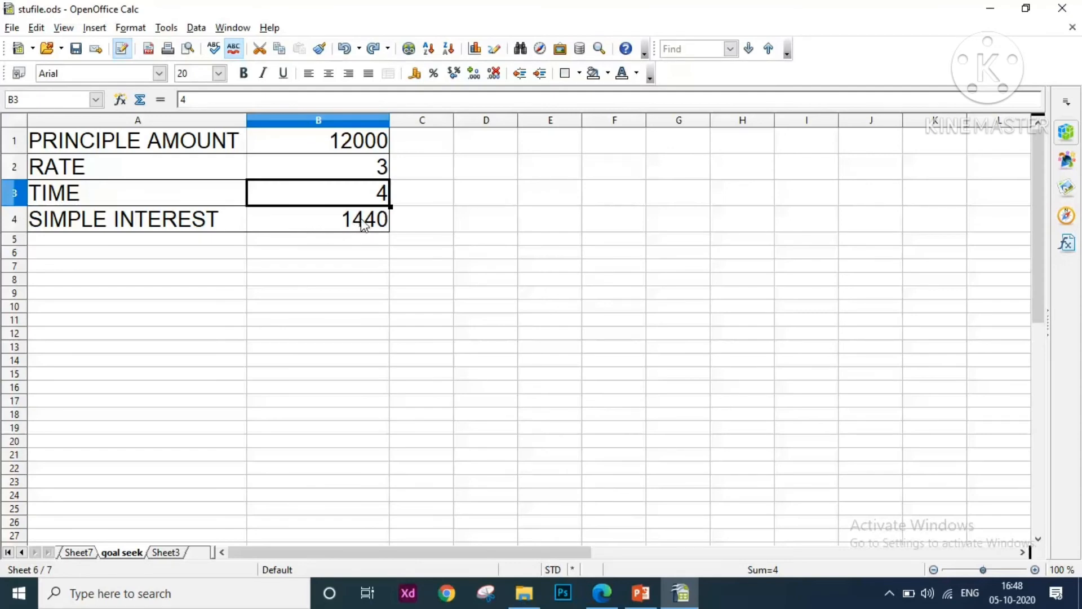
# Step: Enter the formula ='goal seek'.b4 in cell D8 of Sheet3 to reference the simple interest value
pyautogui.click(178, 553)
pyautogui.press('Return')
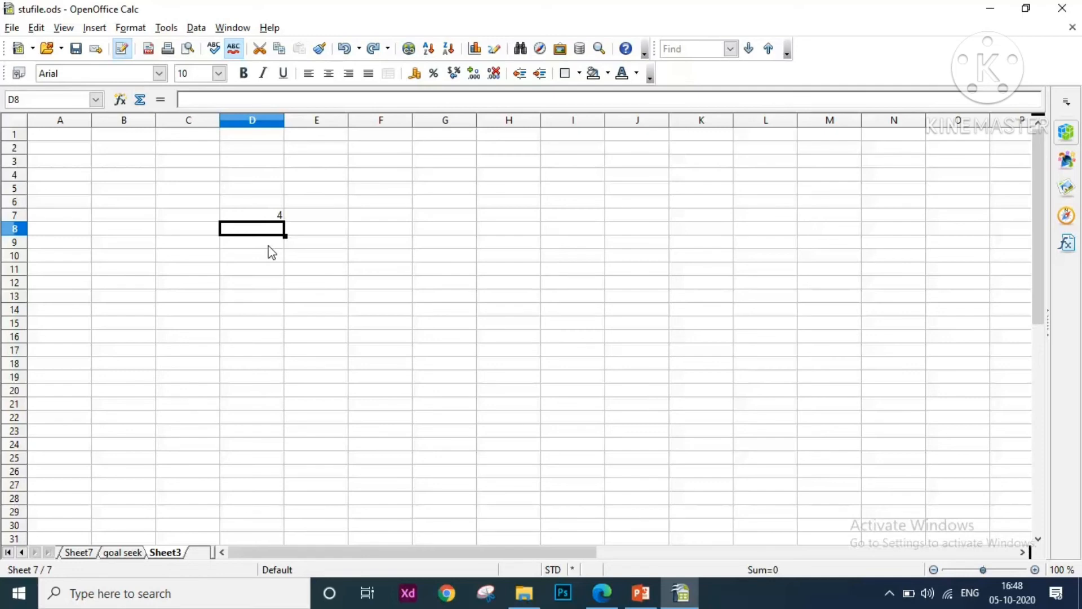
pyautogui.write('=')
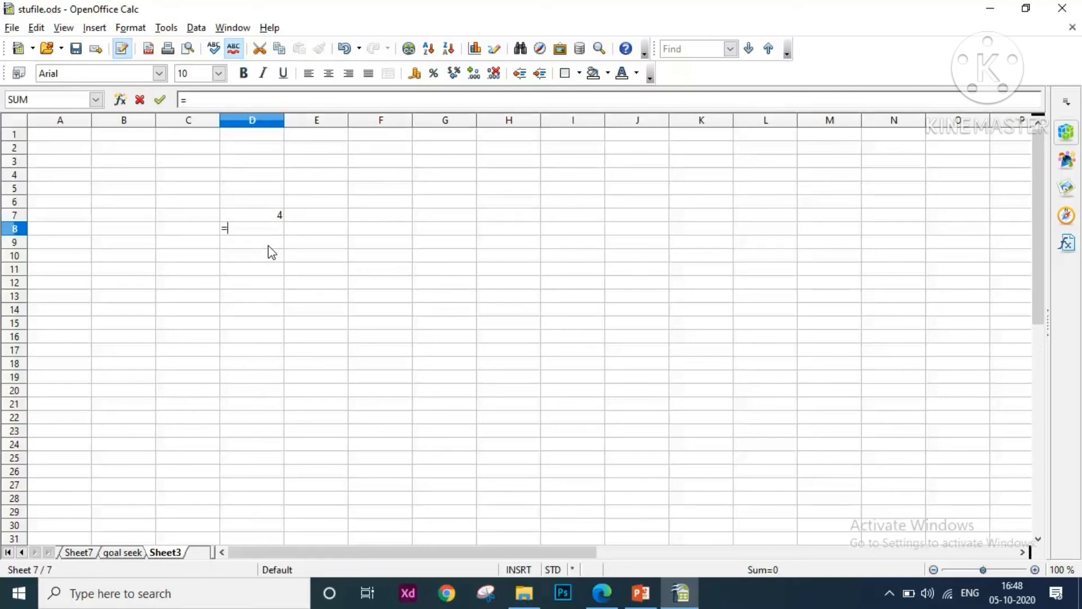
pyautogui.write("'goal seek'.b4")
pyautogui.press('Return')
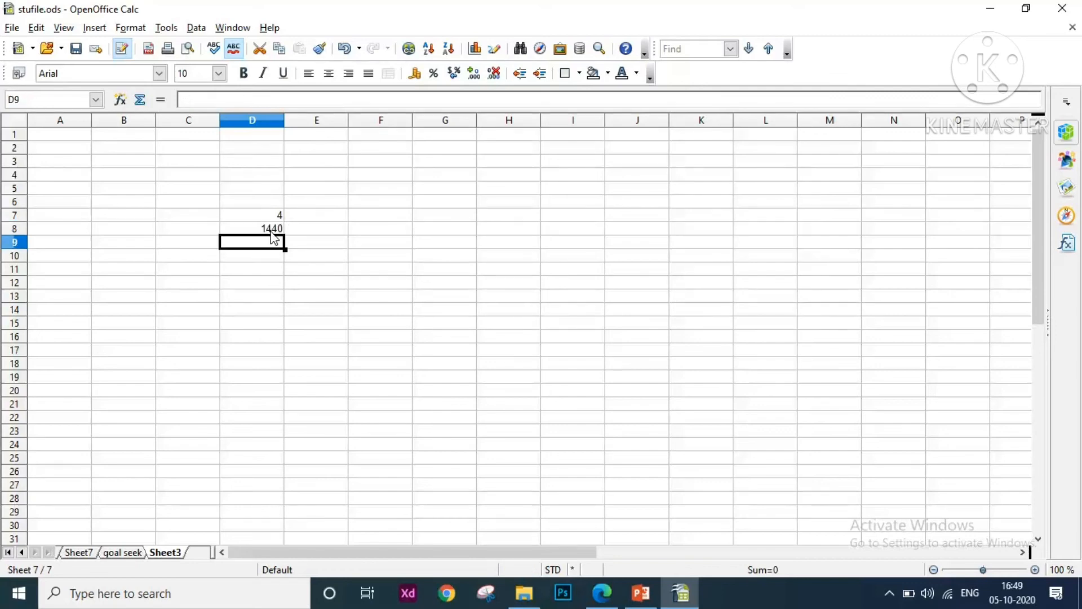
pyautogui.press('Up')
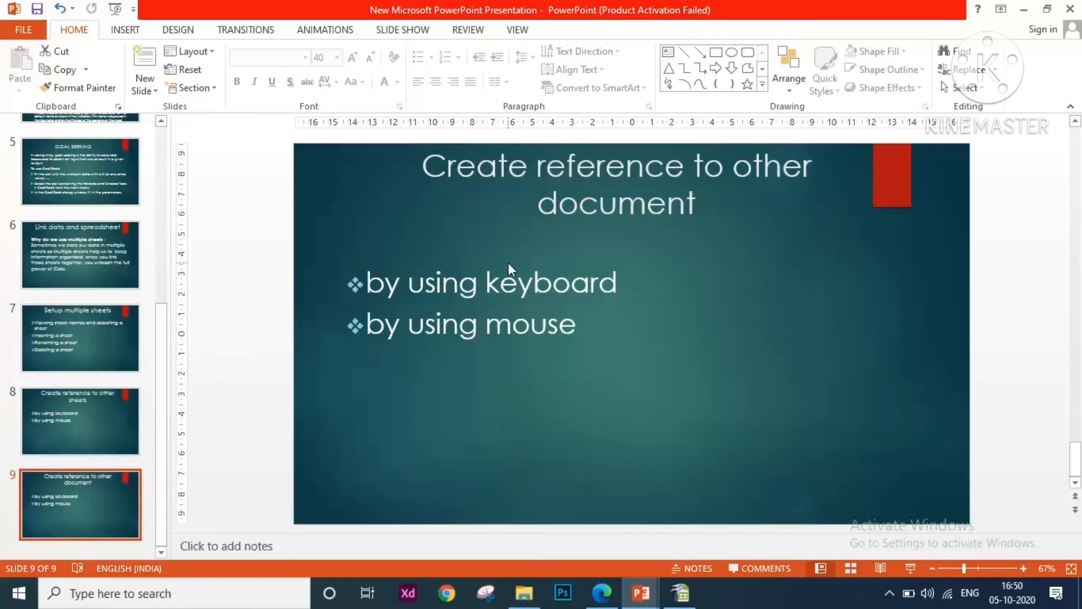
# Step: Present the slide on creating references to other documents, switch back to stufile in OpenOffice Calc, and go to Sheet7 via the goal seek sheet
pyautogui.hotkey('shift', 'F5')
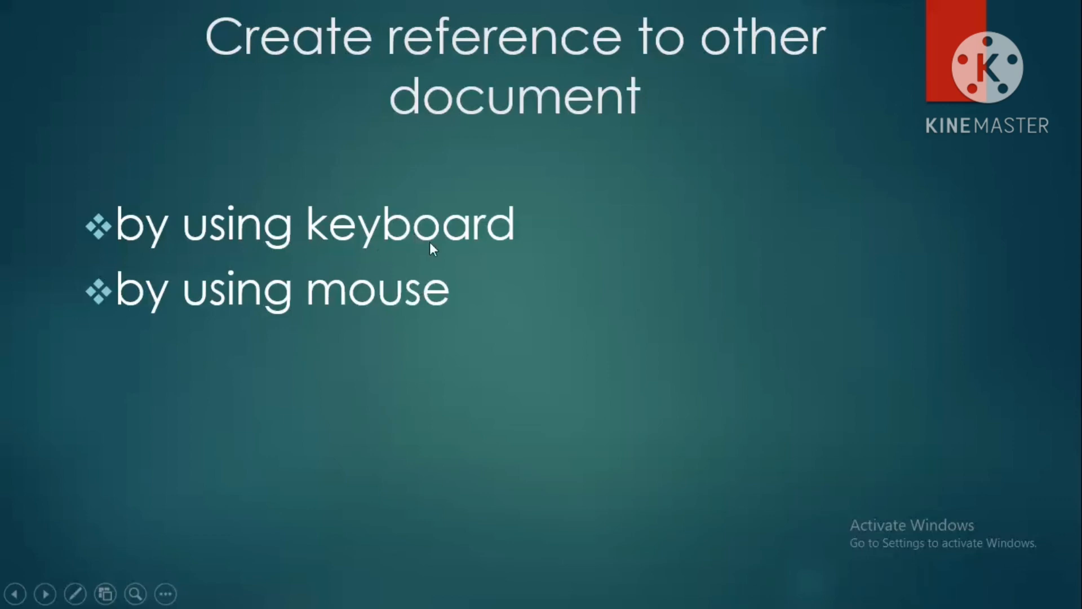
pyautogui.press('Escape')
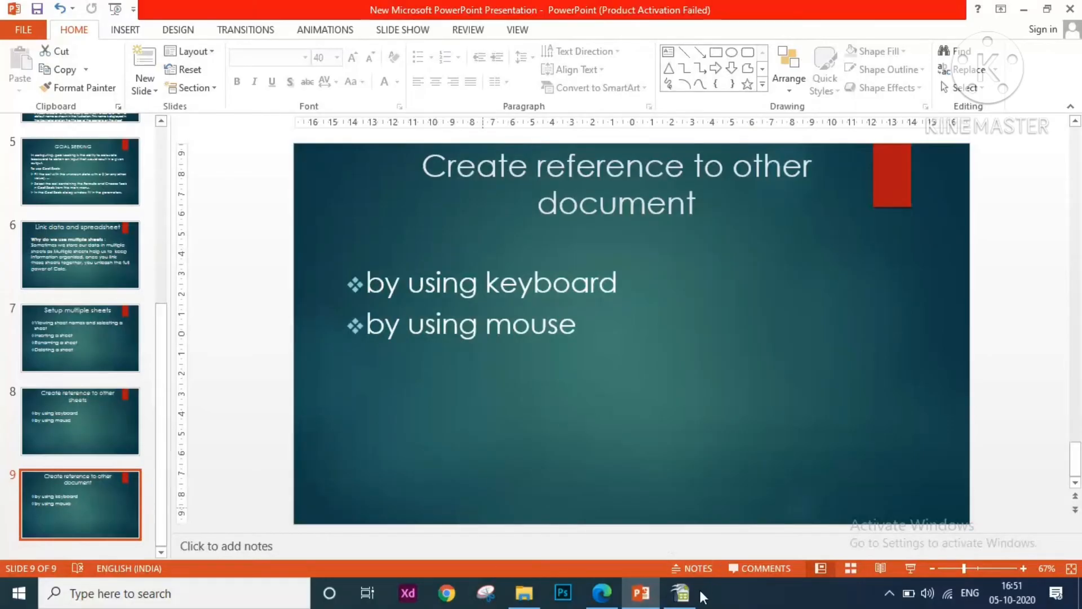
pyautogui.click(680, 593)
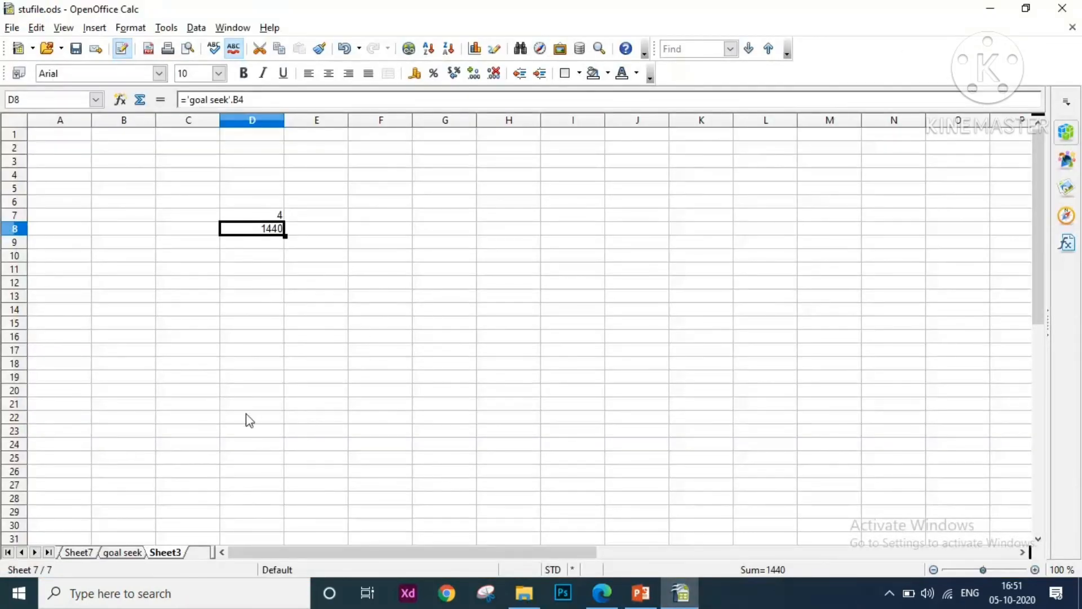
pyautogui.click(124, 553)
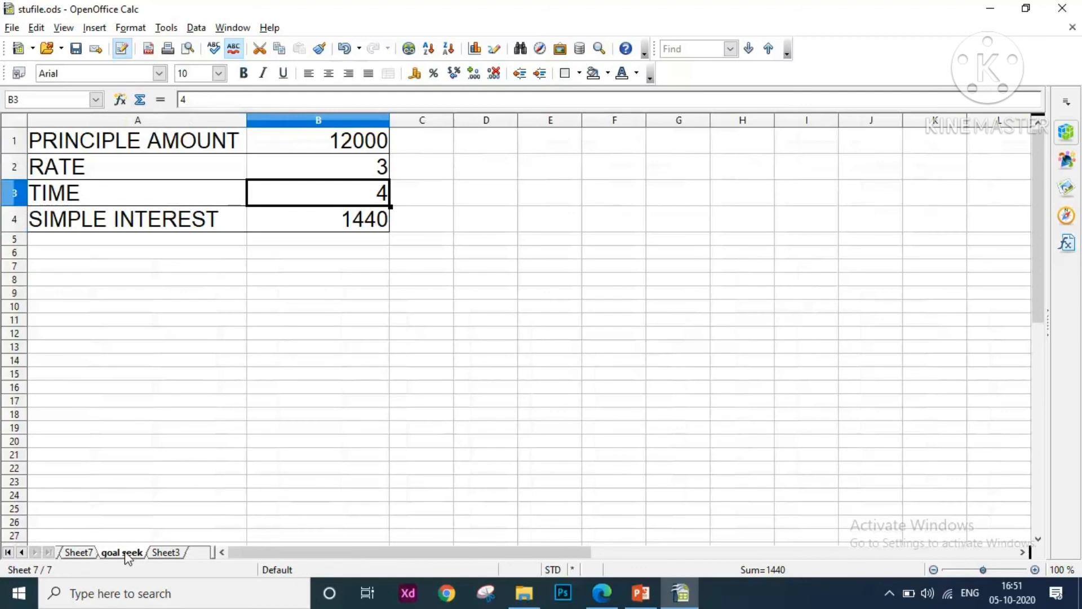
pyautogui.hotkey('ctrl', 'pageup')
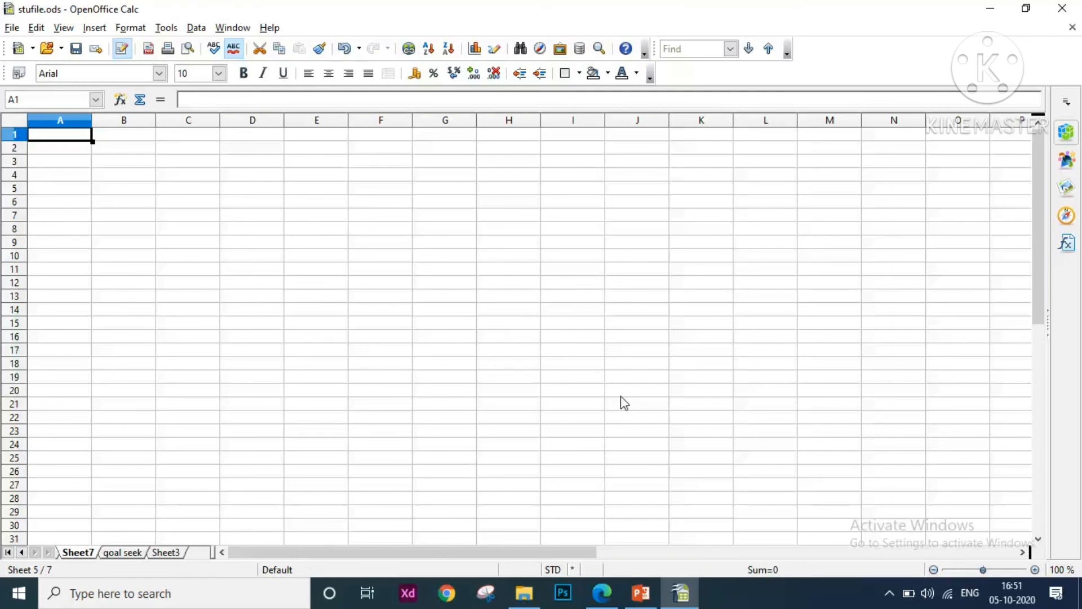
# Step: Minimize the open windows, open the spreadsheet "use goalseek and solver" from the desktop, and display its solver sheet
pyautogui.click(987, 8)
pyautogui.click(1025, 6)
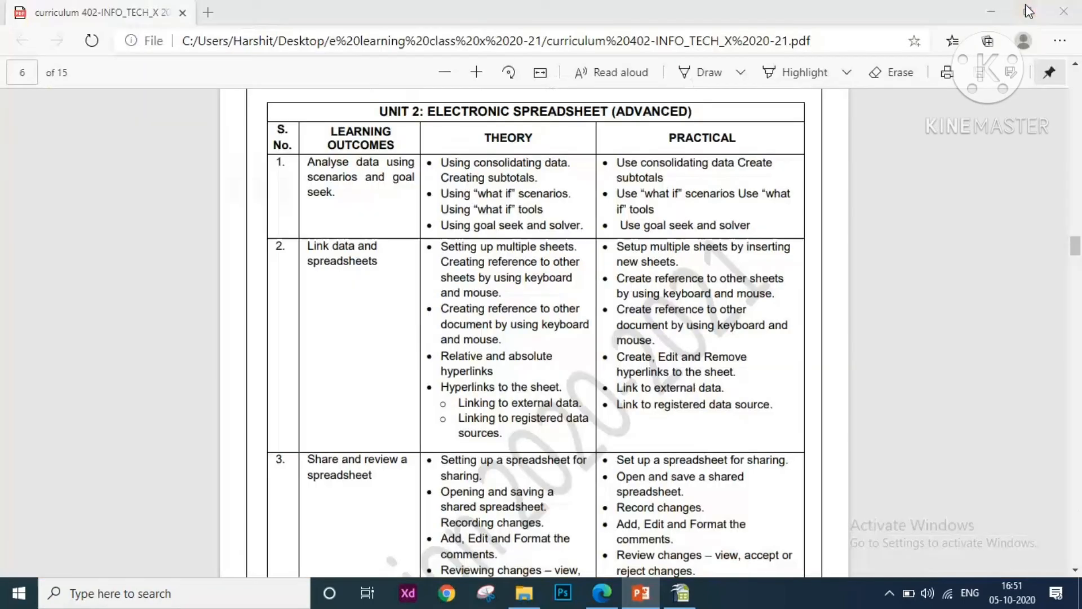
pyautogui.click(1026, 4)
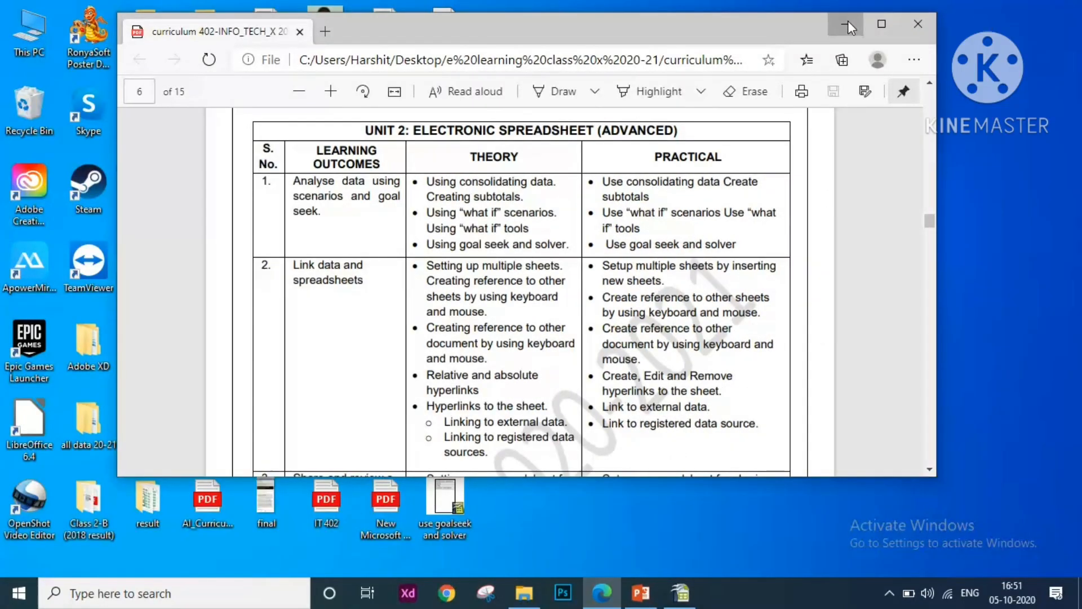
pyautogui.click(848, 24)
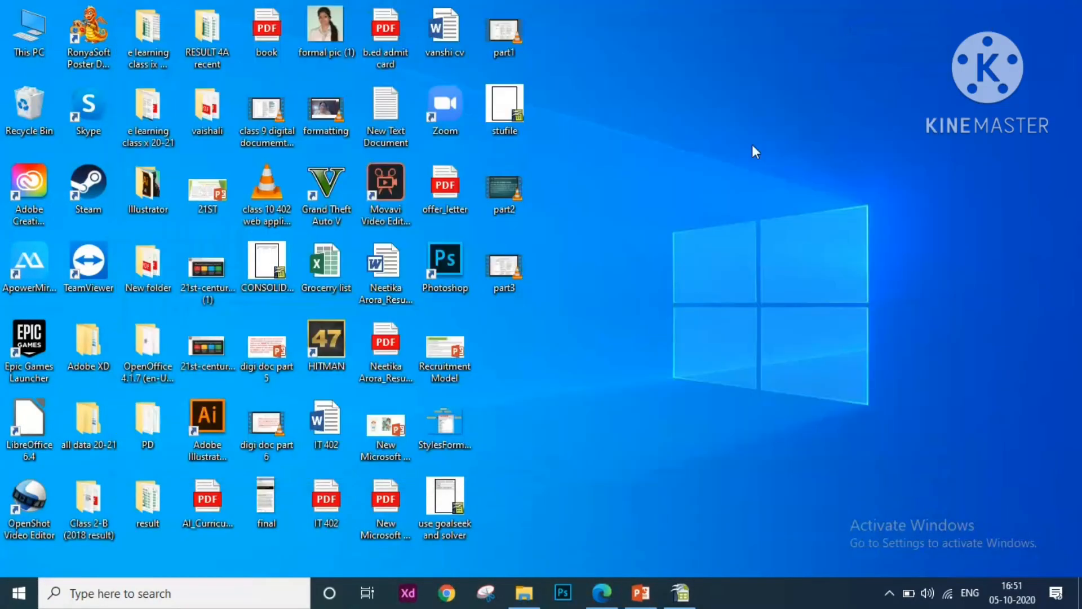
pyautogui.doubleClick(440, 509)
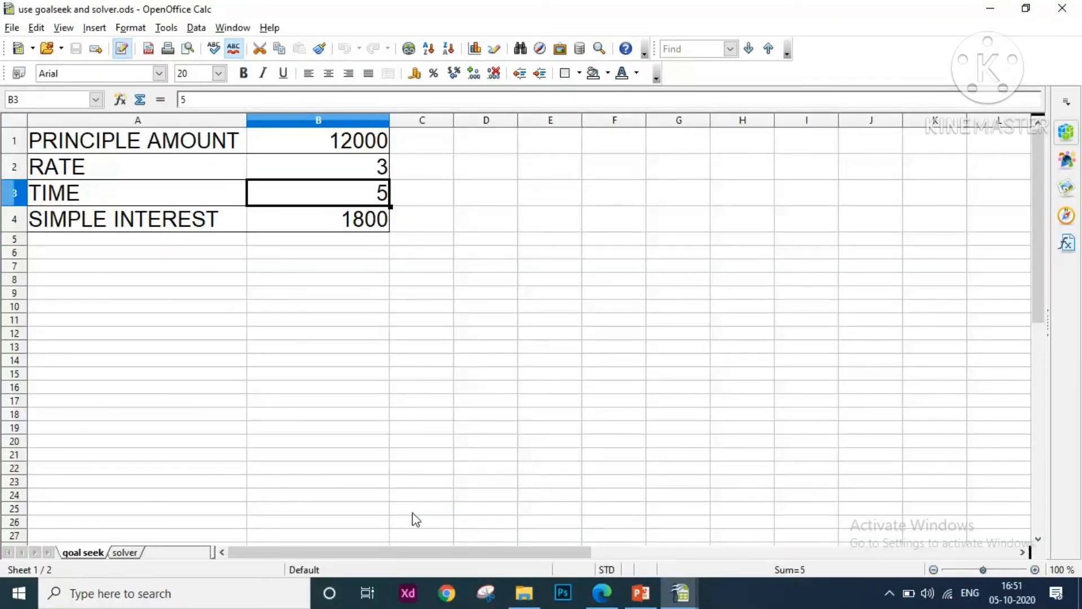
pyautogui.click(130, 554)
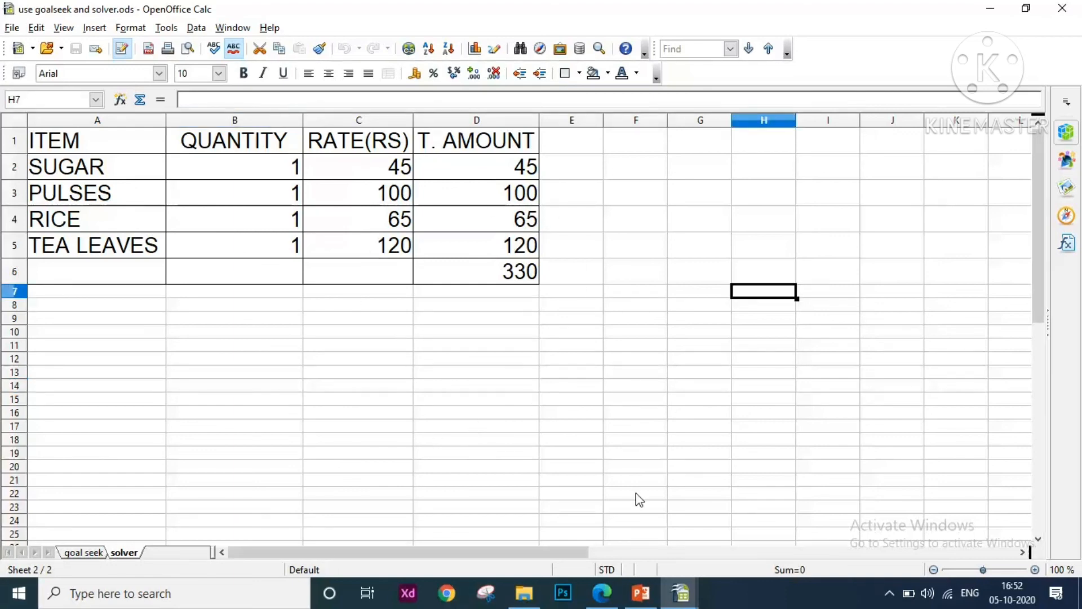
# Step: Create a reference in cell A1 of Sheet7 in stufile to cell C5 on the solver sheet of "use goalseek and solver" by picking the source cell
pyautogui.moveTo(690, 595)
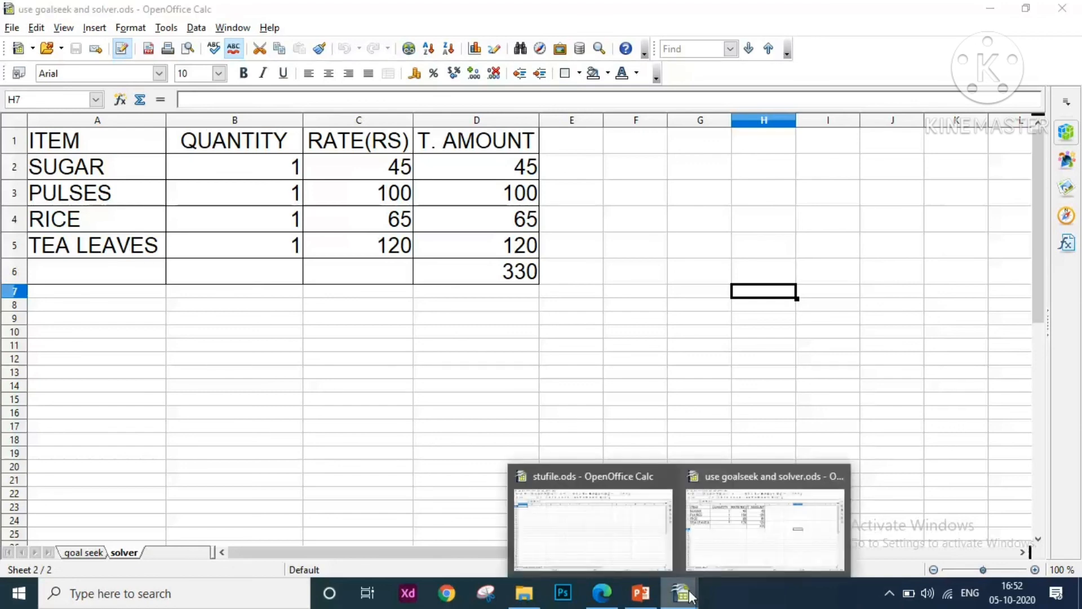
pyautogui.click(605, 545)
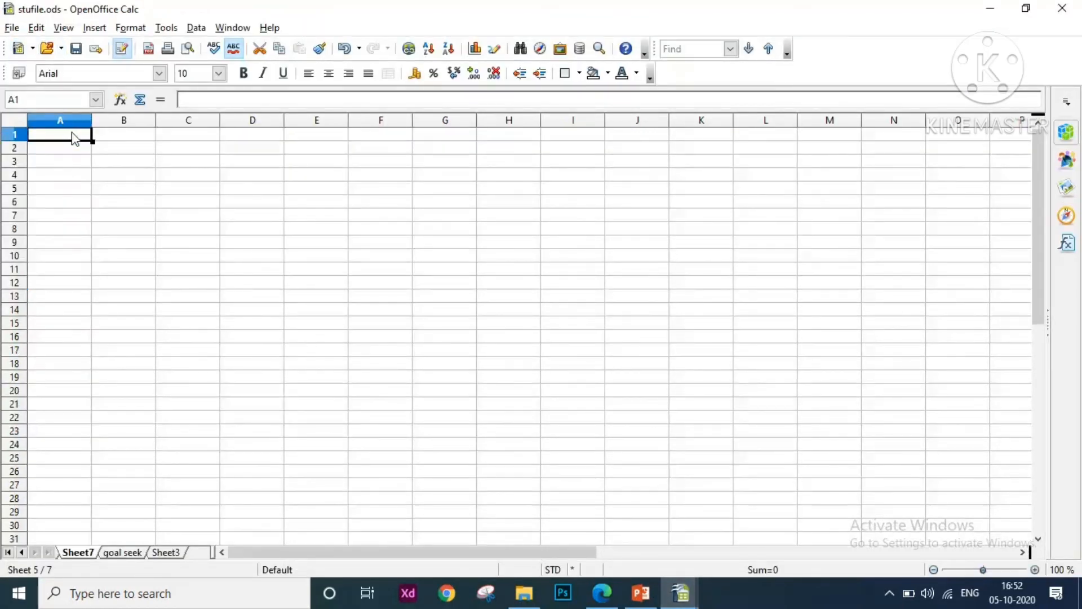
pyautogui.write('=')
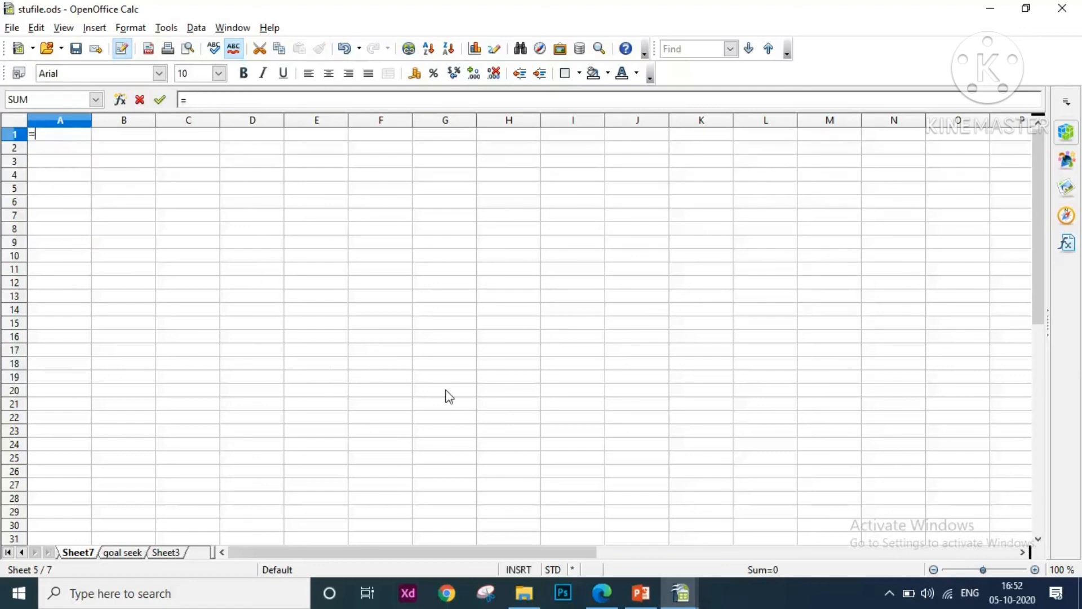
pyautogui.moveTo(681, 599)
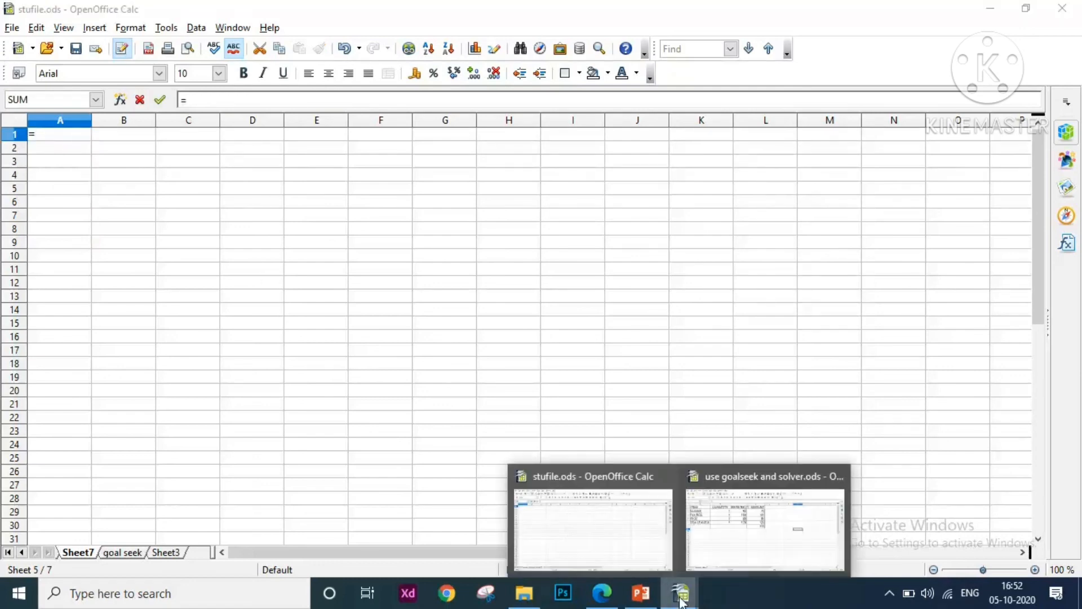
pyautogui.click(741, 534)
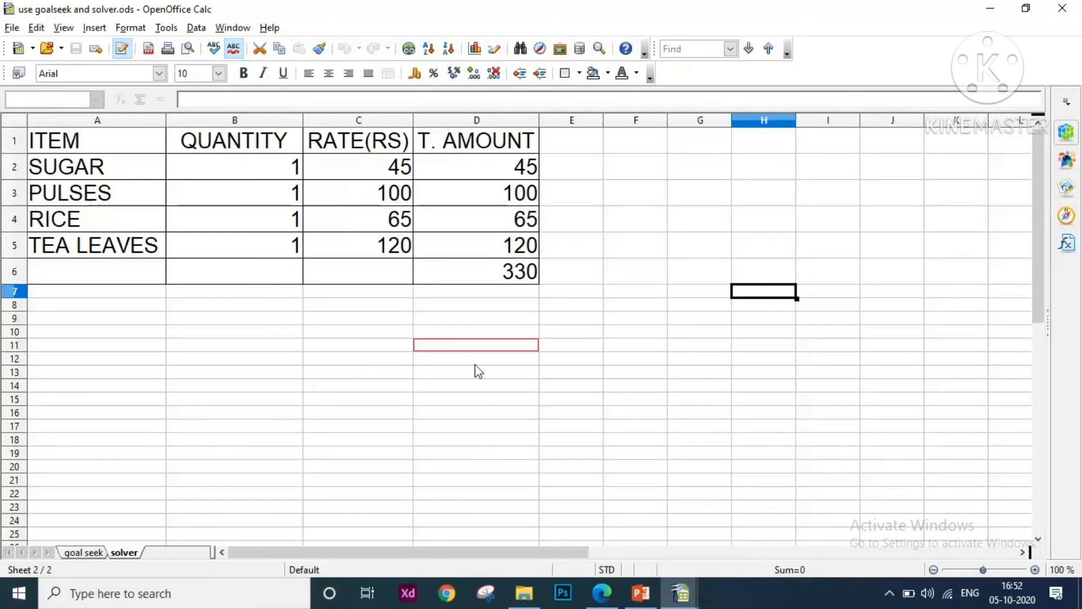
pyautogui.click(366, 246)
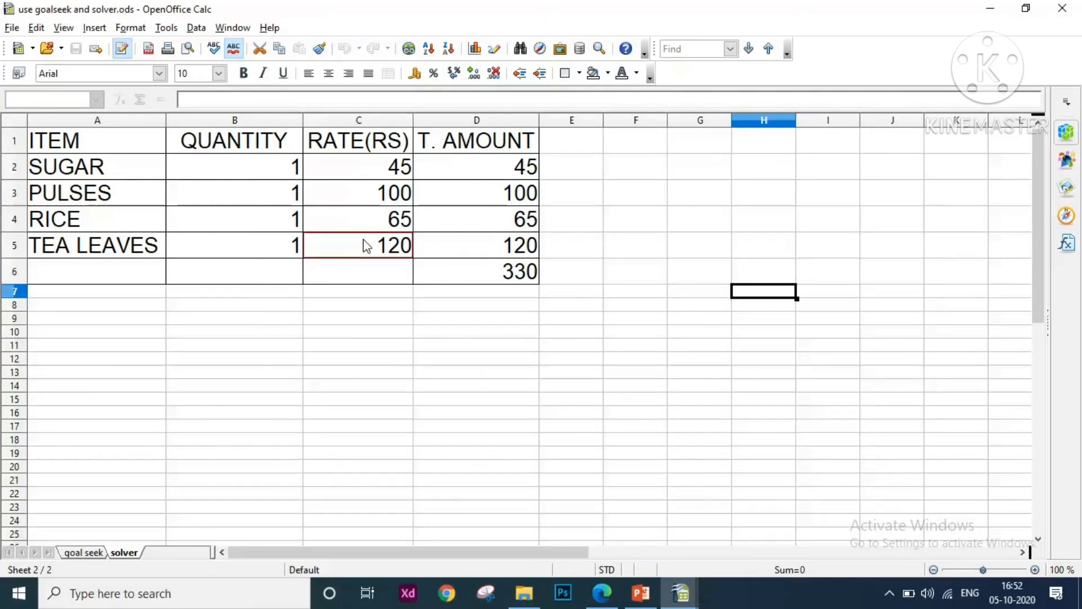
pyautogui.press('Return')
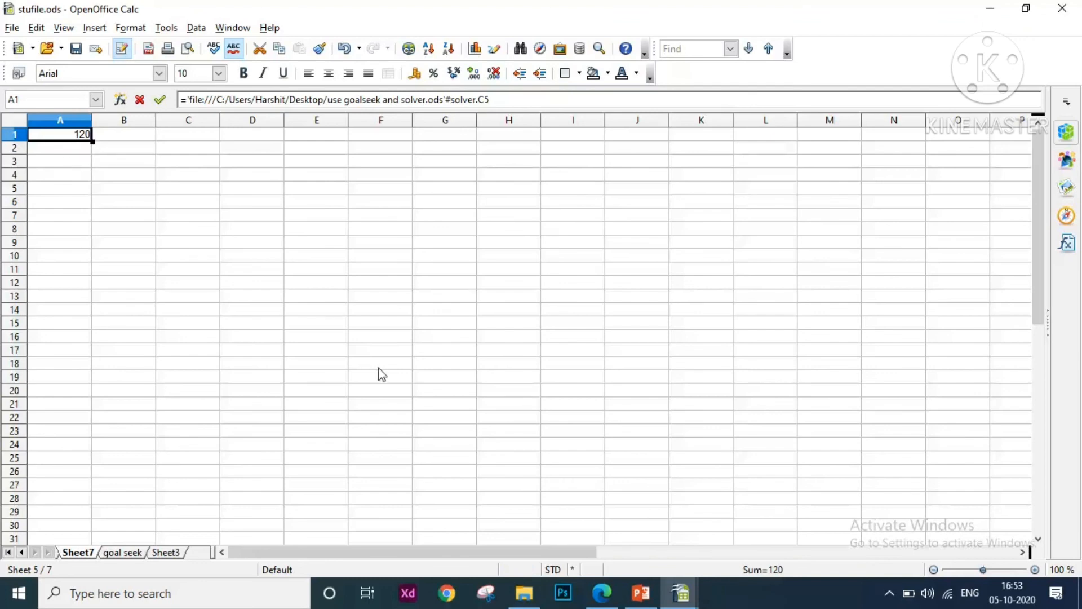
# Step: Compare the tea leaves rate on the solver sheet of the other document with the reference in cell A1 of Sheet7
pyautogui.click(684, 601)
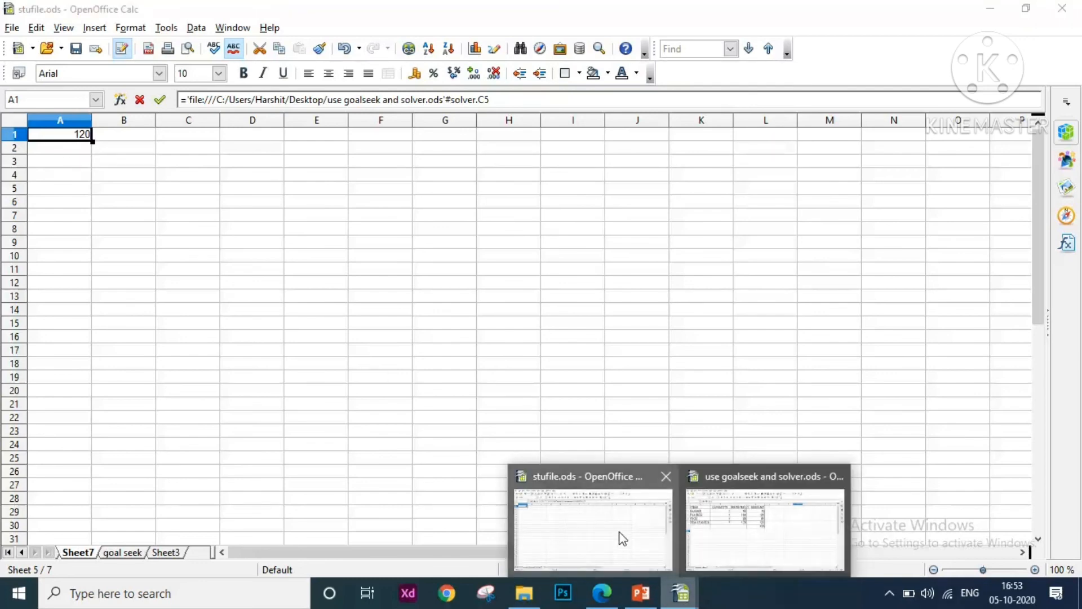
pyautogui.click(722, 519)
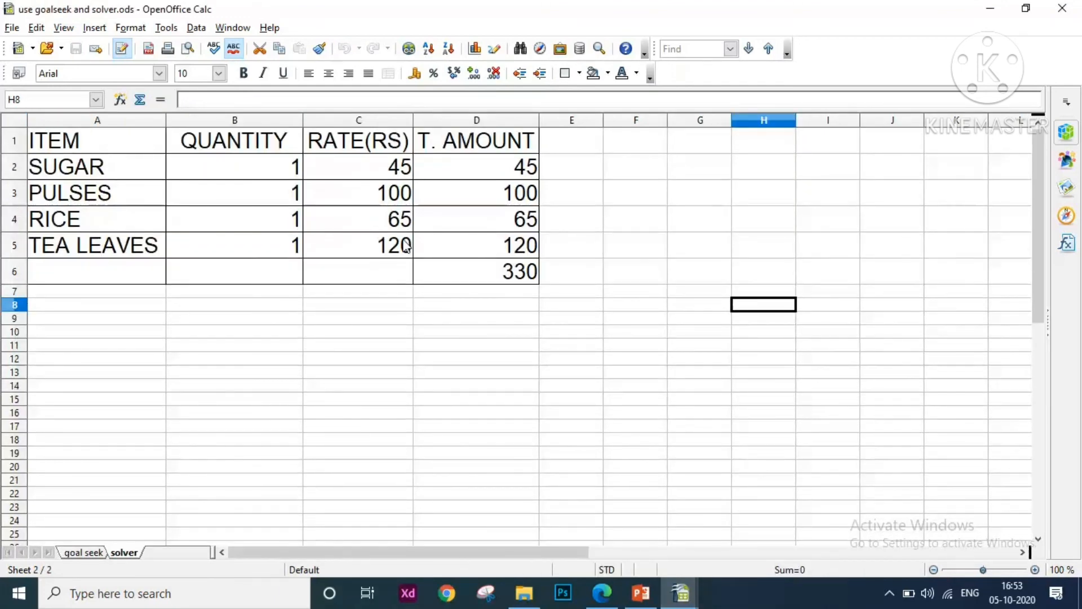
pyautogui.click(680, 595)
pyautogui.click(585, 541)
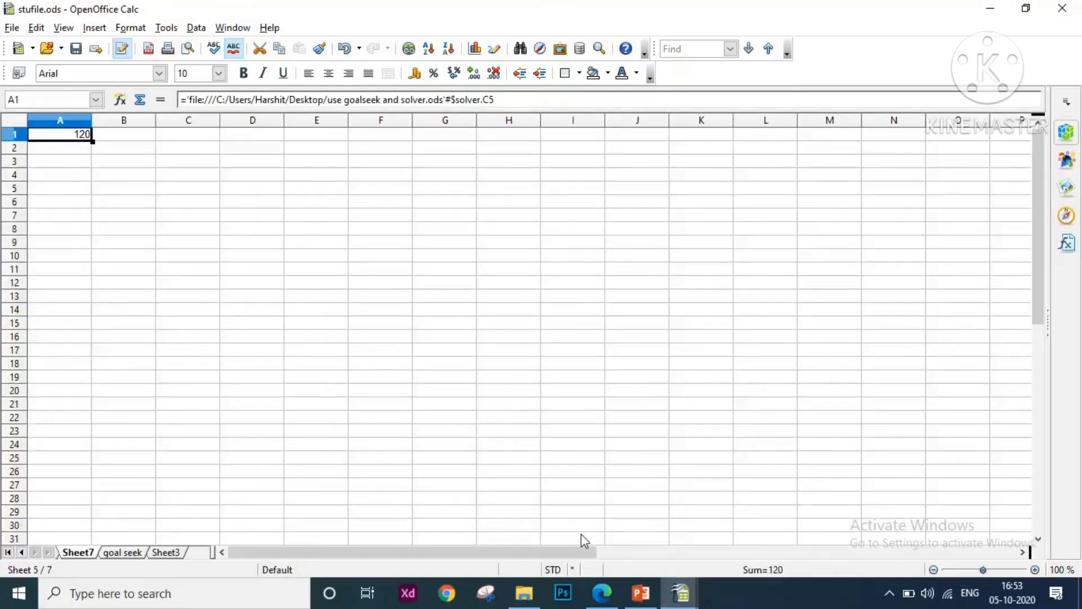